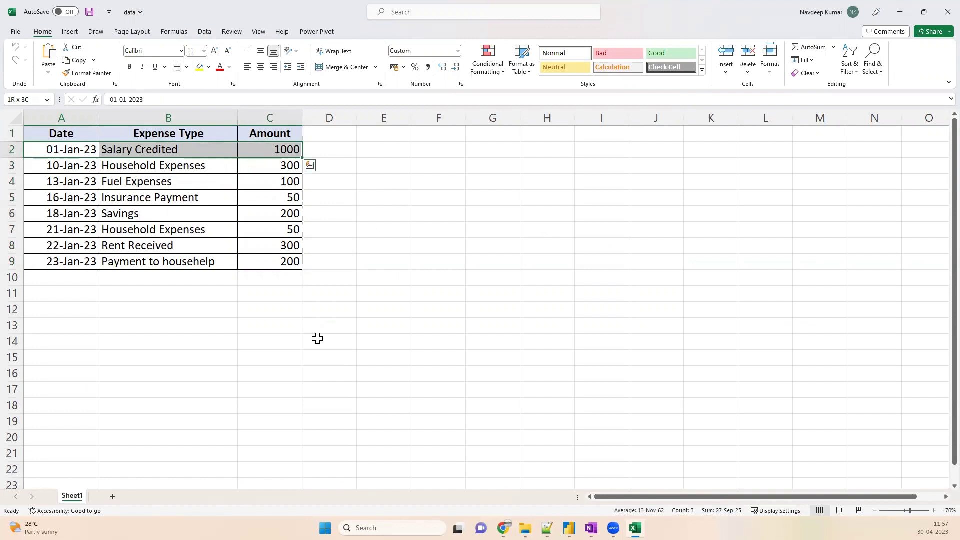
- Review the expense table's entries row by row, from the household expenses down to the rent received and the househelp payment
key(Down)
key(shift+Down)
key(shift+Down)
key(shift+Down)
key(shift+Down)
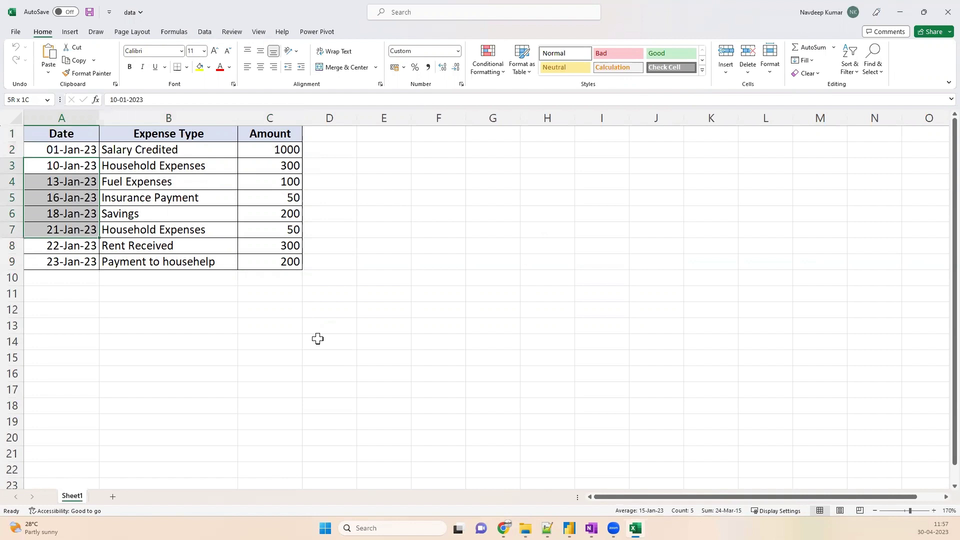
key(shift+Up)
key(shift+Right)
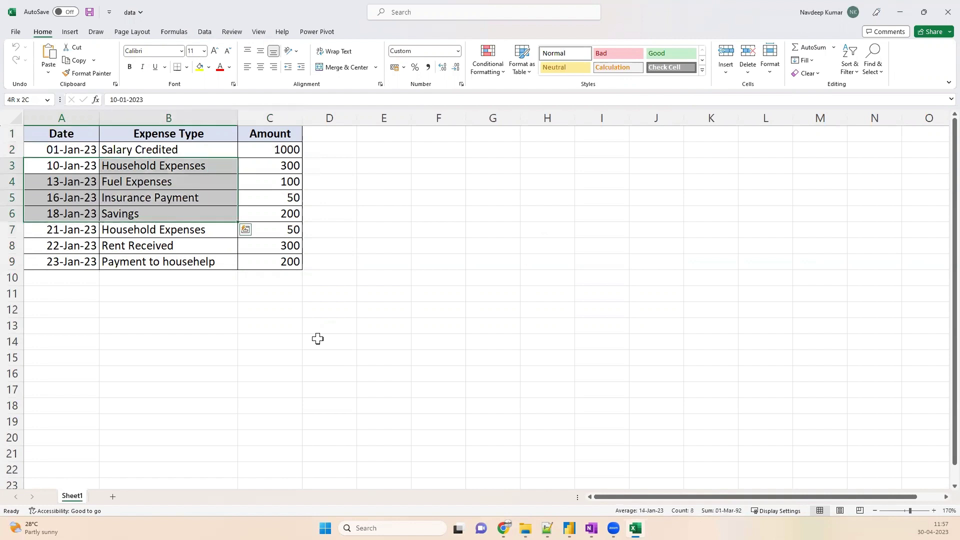
key(Down)
key(Down)
key(Down)
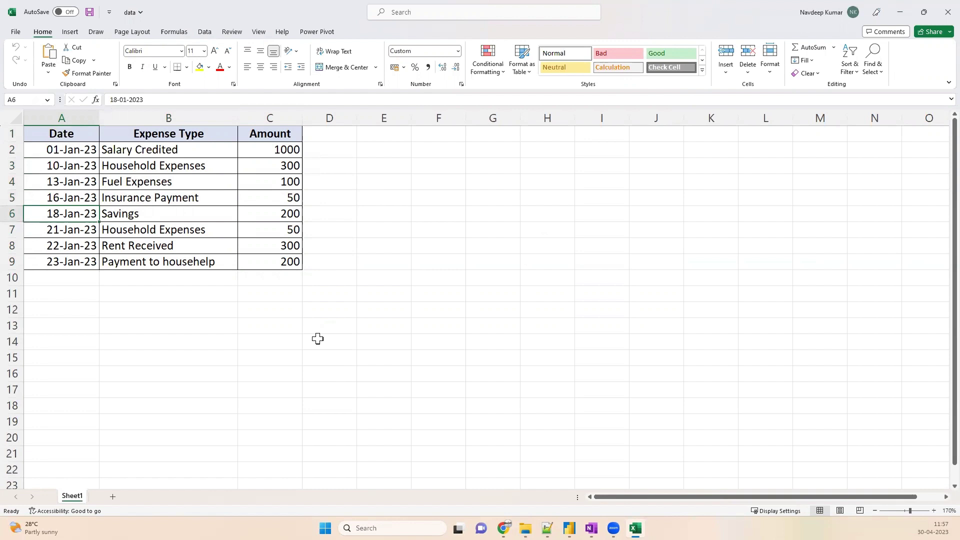
key(Down)
key(Down)
key(Down)
key(Down)
key(Up)
key(Up)
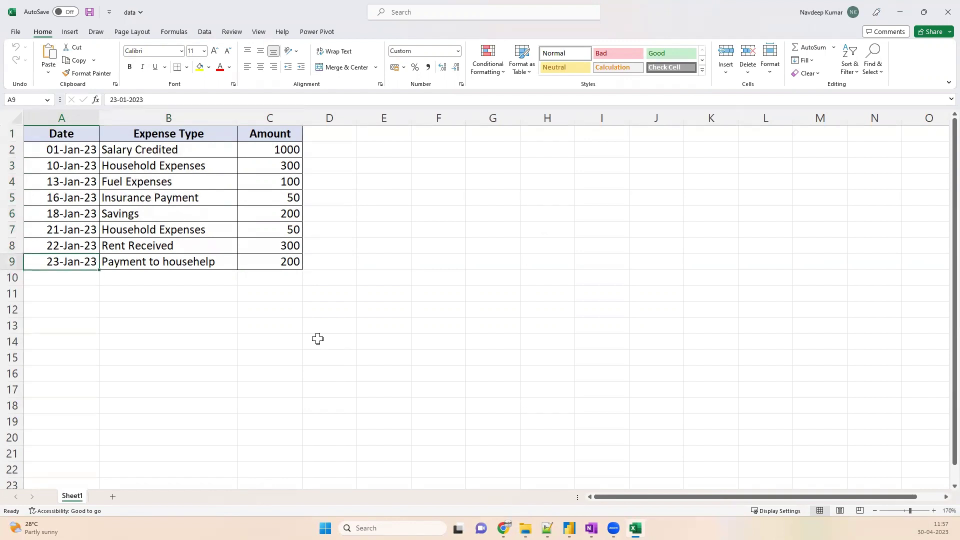
key(shift+Right)
key(shift+Right)
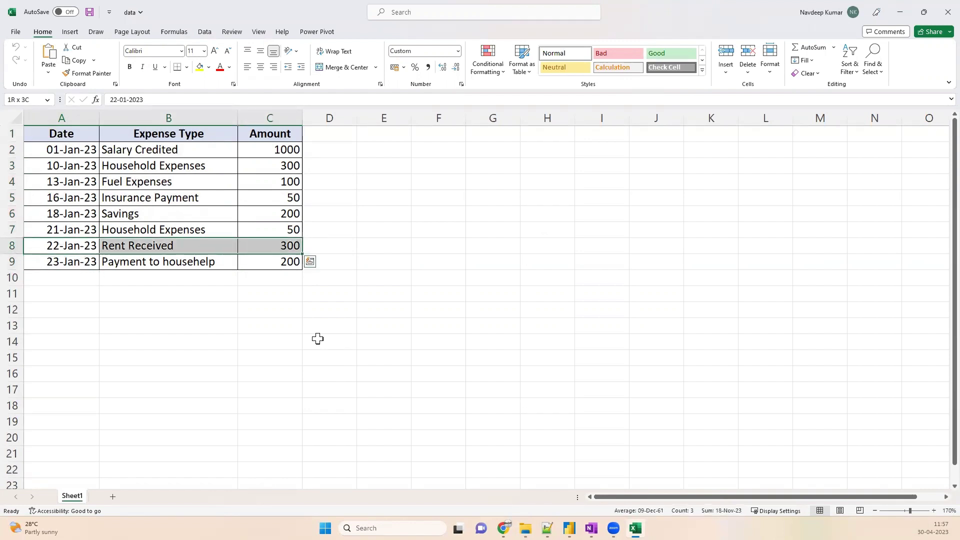
key(Down)
key(Right)
key(Right)
key(Down)
- Highlight the Salary Credited and Rent Received amounts in C2 and C8 with a yellow fill
key(Up)
key(Up)
key(Up)
key(Up)
key(Up)
key(Up)
key(Up)
key(Up)
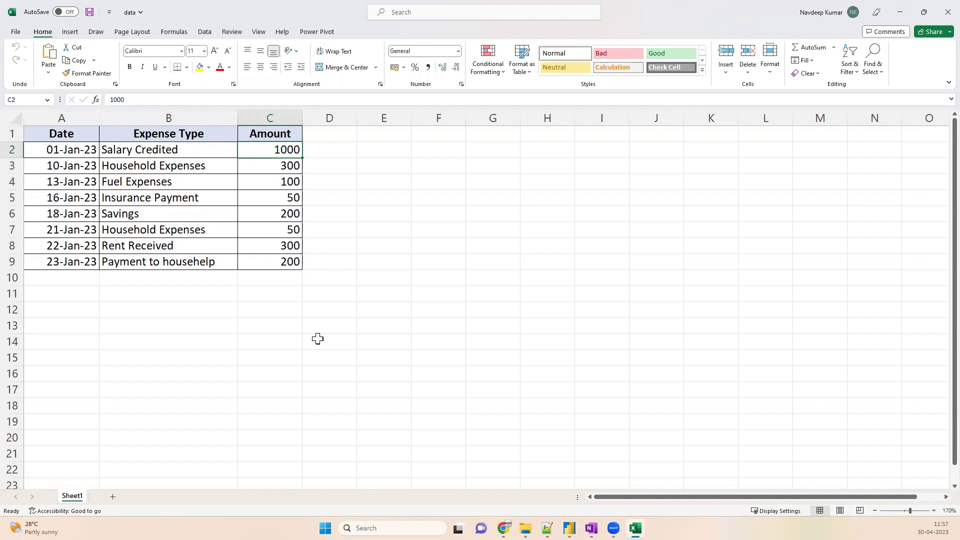
click(201, 68)
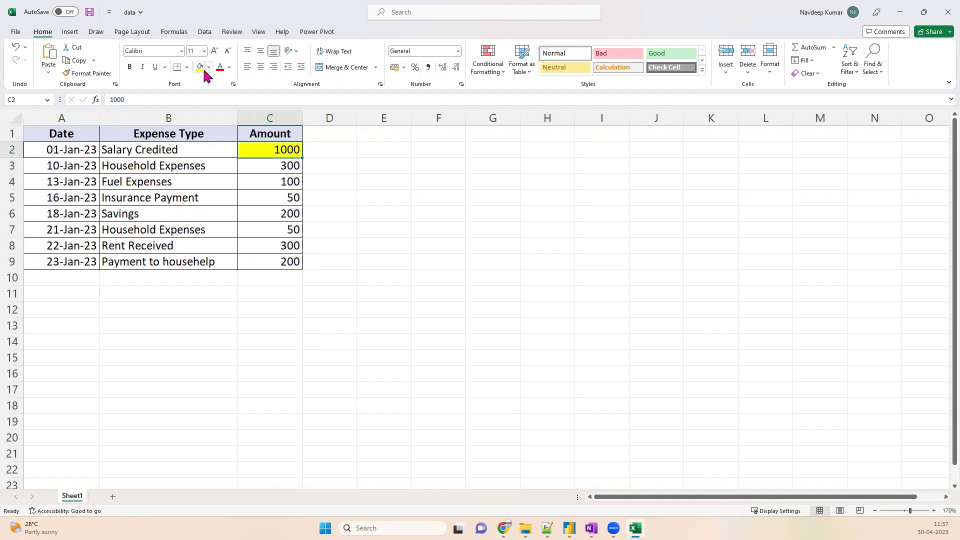
click(276, 244)
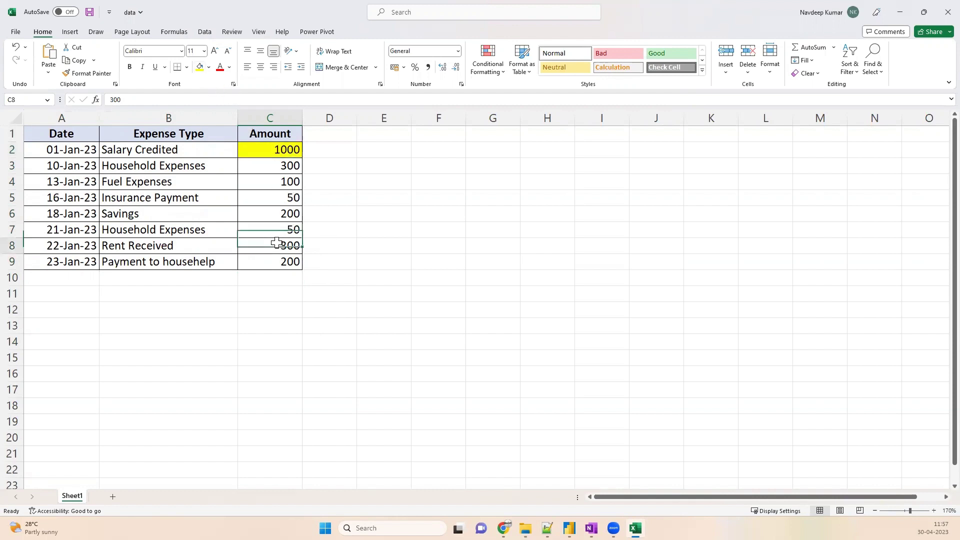
click(201, 68)
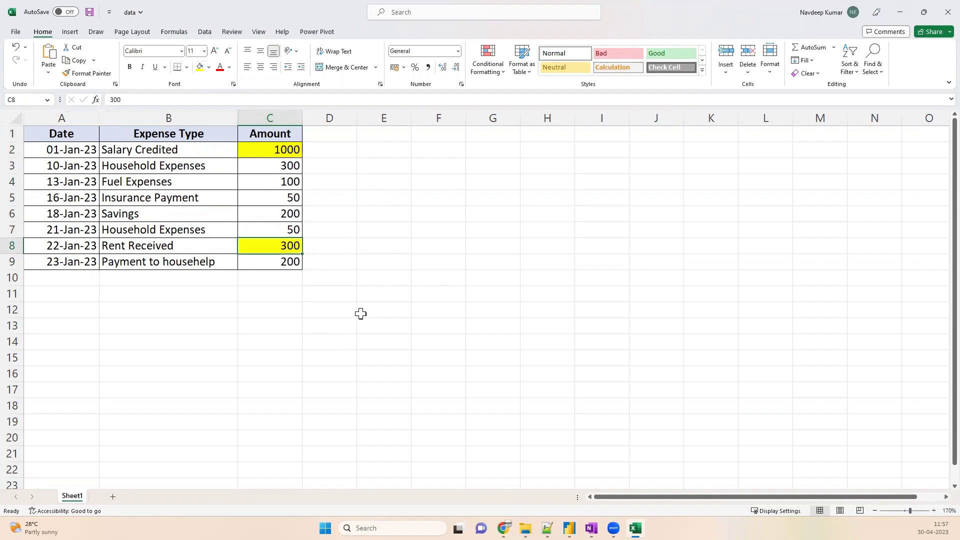
- Add the salary and rent amounts in cell E8 with the formula =C2+C8
click(384, 248)
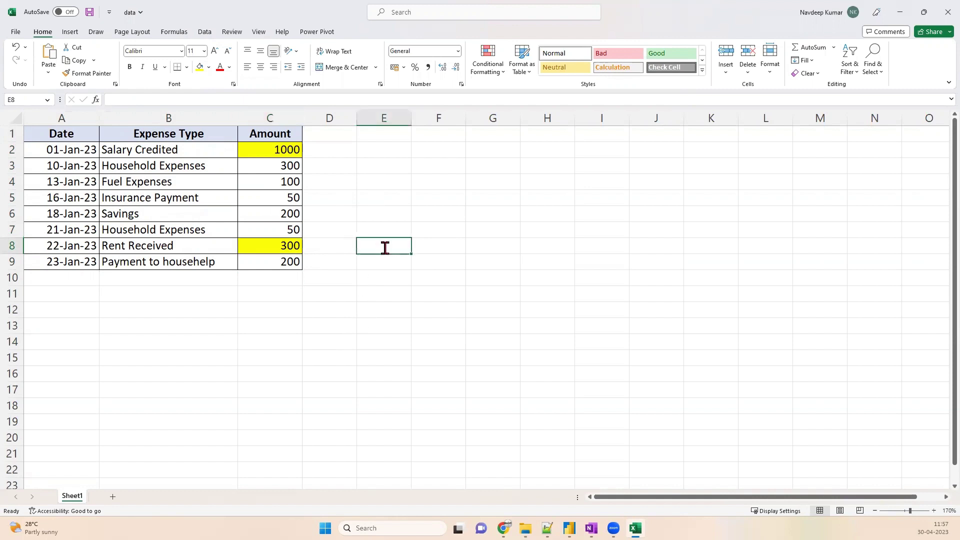
text(=)
click(284, 150)
text(+)
click(288, 245)
key(Return)
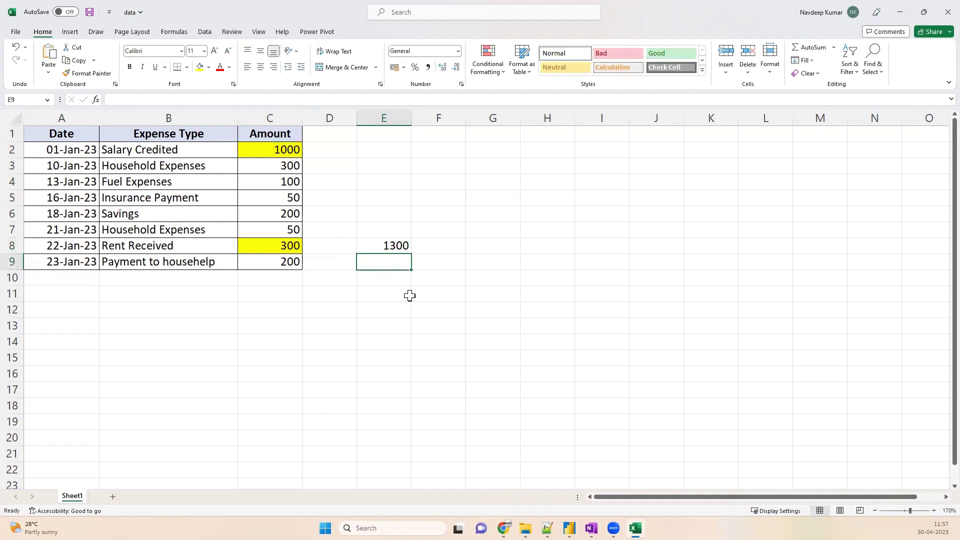
- Total the expenses from row 3 to row 7 in cell E9 with =SUM(C3:C7)
text(=)
click(289, 168)
drag(289, 168, 289, 229)
click(113, 99)
text(sum()
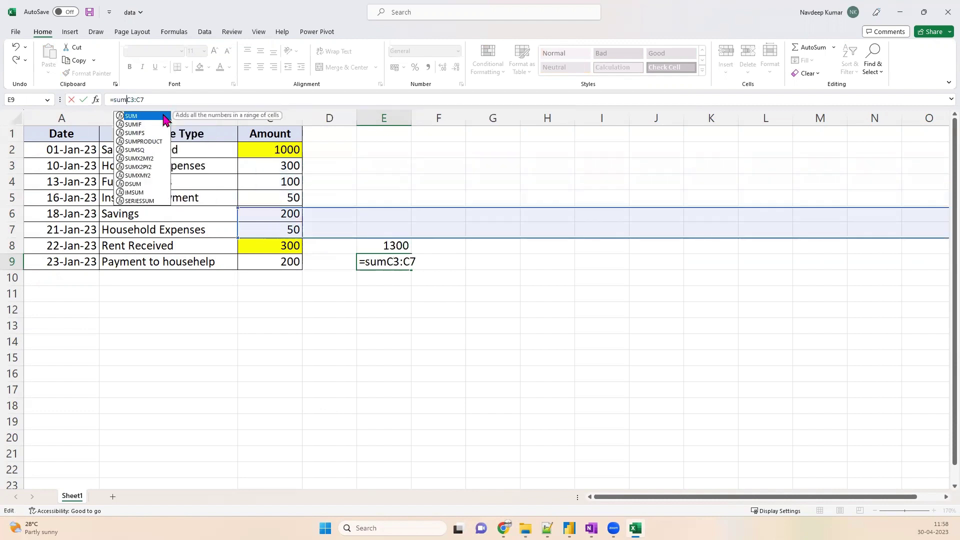
text())
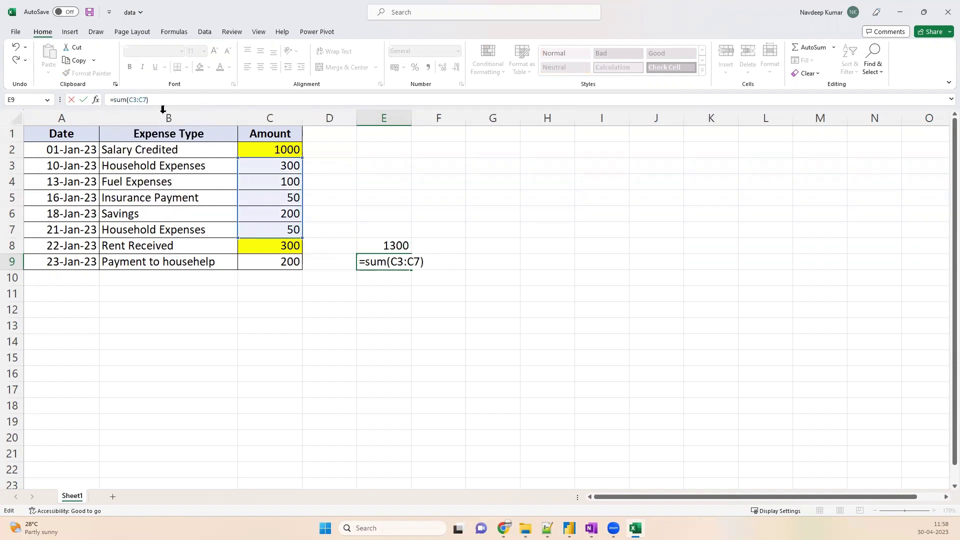
key(Return)
key(Up)
- In F9, add the househelp payment in C9 to the expense total with =E9+C9
click(438, 262)
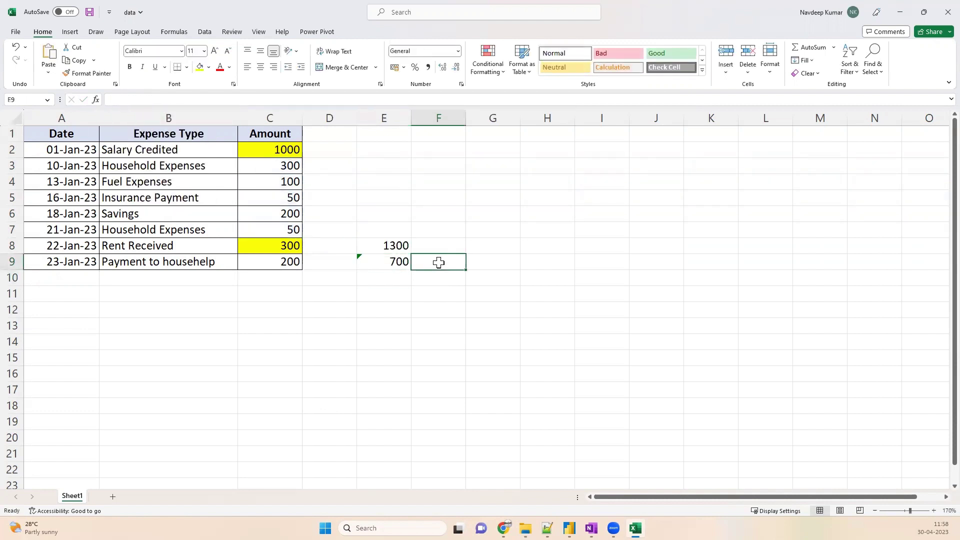
text(=)
key(Left)
text(+)
click(289, 260)
key(Return)
- Subtract the total expenses from the total income in cell E10 with =E8-F9
text(=)
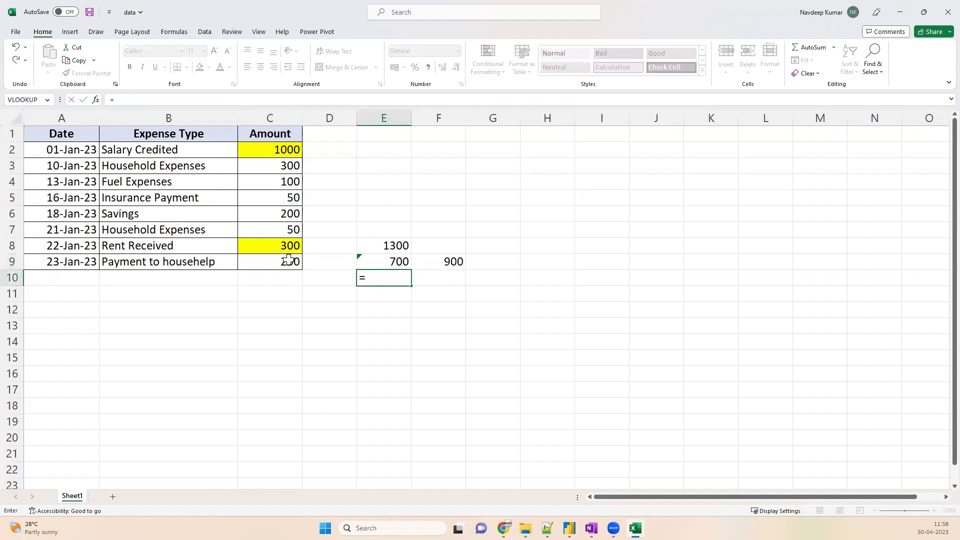
key(Up)
key(Up)
text(-)
key(Up)
key(Right)
key(ctrl+Return)
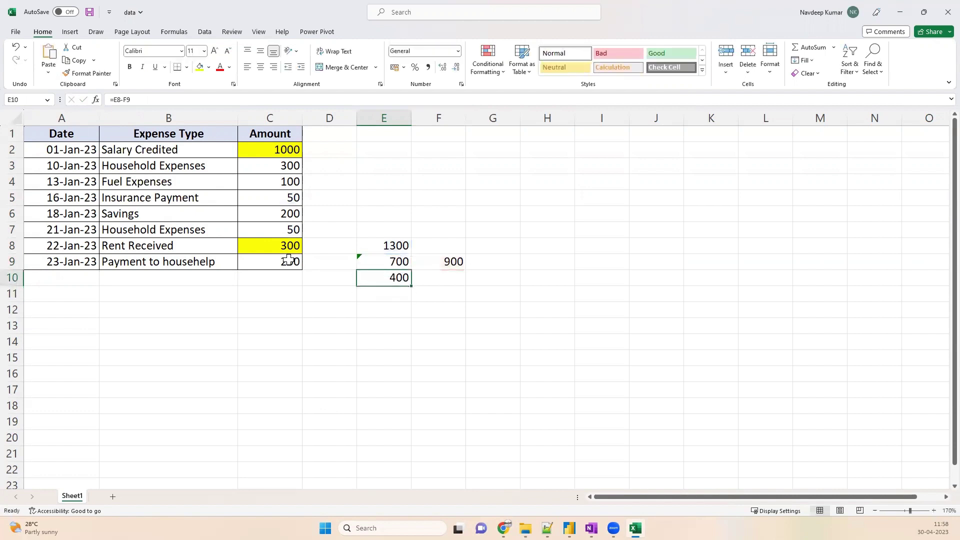
- Clear the trial calculations from the range E8:F10
key(Up)
key(Up)
key(shift+Down)
key(shift+Down)
key(shift+Right)
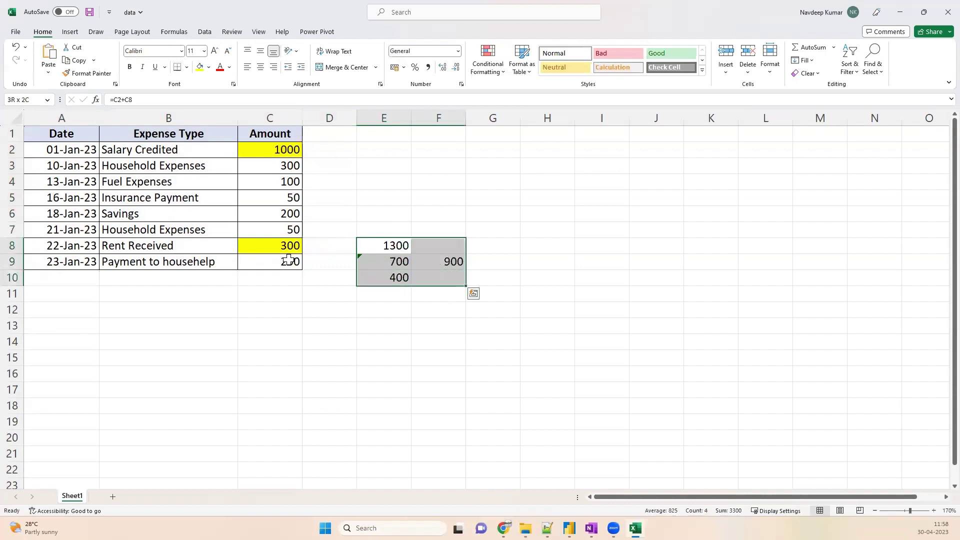
key(Delete)
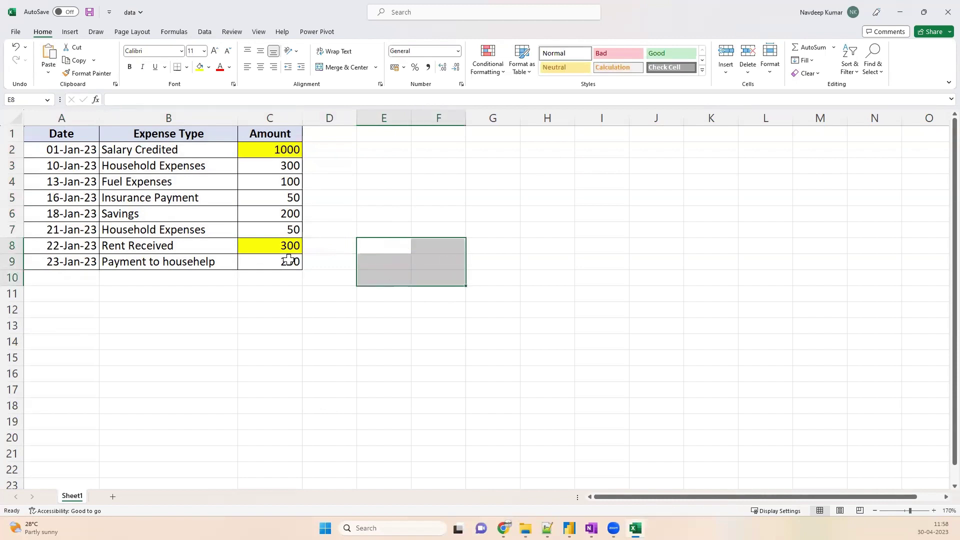
- Review the expense table's structure and the highlighted salary and rent amounts
key(Up)
key(Left)
key(Up)
key(Left)
key(Up)
key(Up)
key(Left)
key(Up)
key(Up)
key(Left)
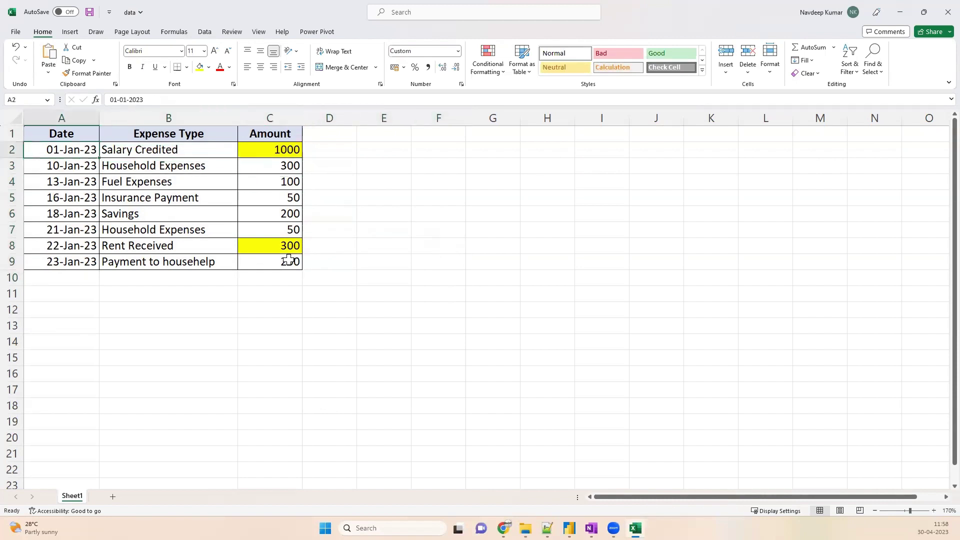
key(Up)
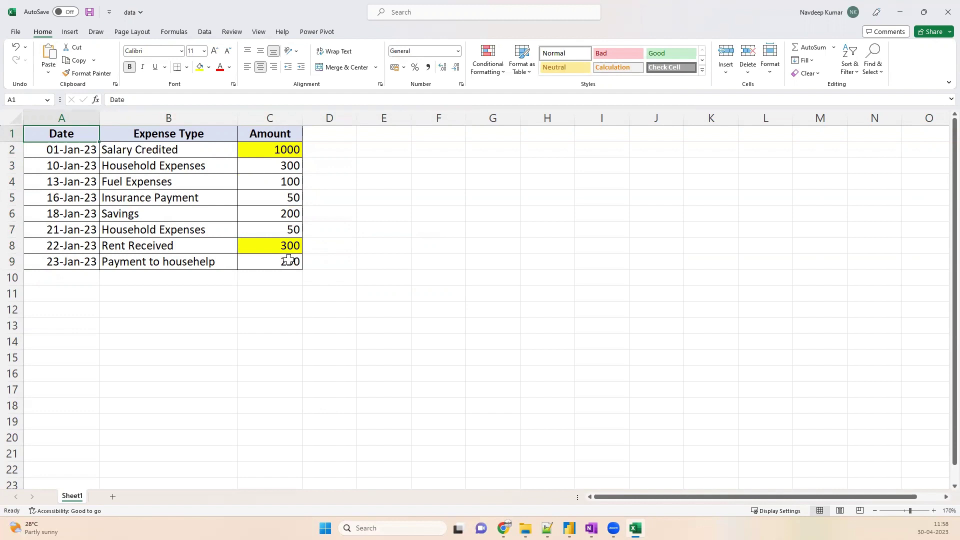
key(Down)
key(Right)
key(Right)
click(291, 247)
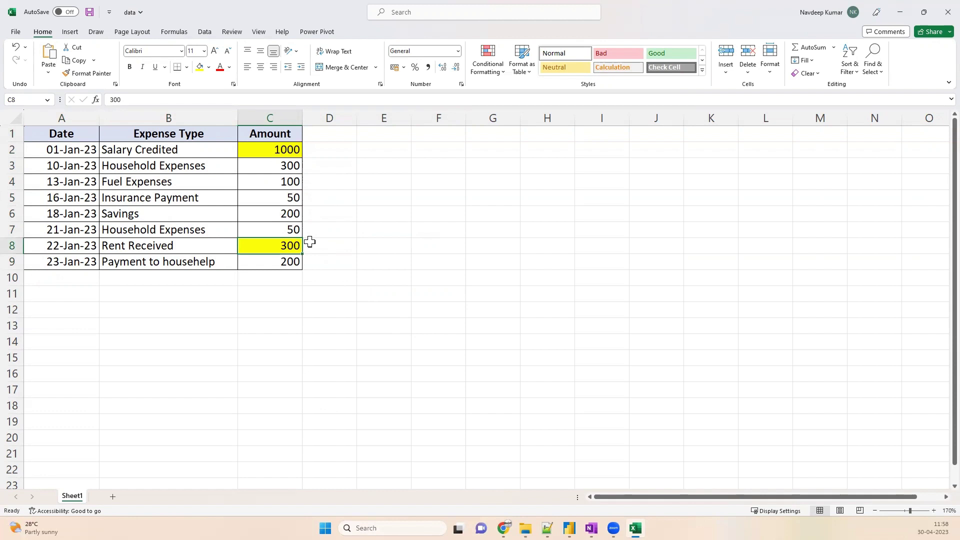
- Save the expense workbook and switch to Power BI Desktop
click(90, 12)
key(alt+Tab)
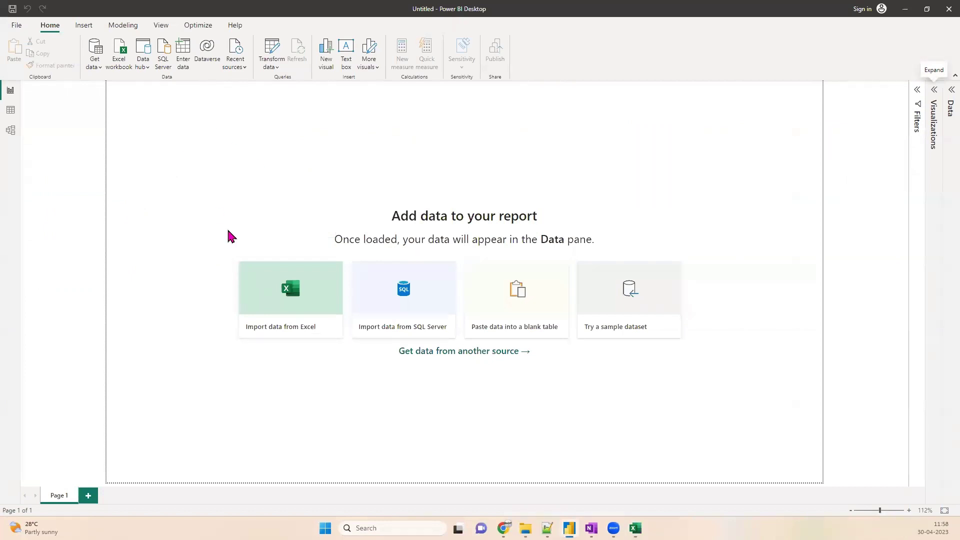
- Import Sheet1 from the Excel workbook data.xlsx and load it into the report
click(289, 304)
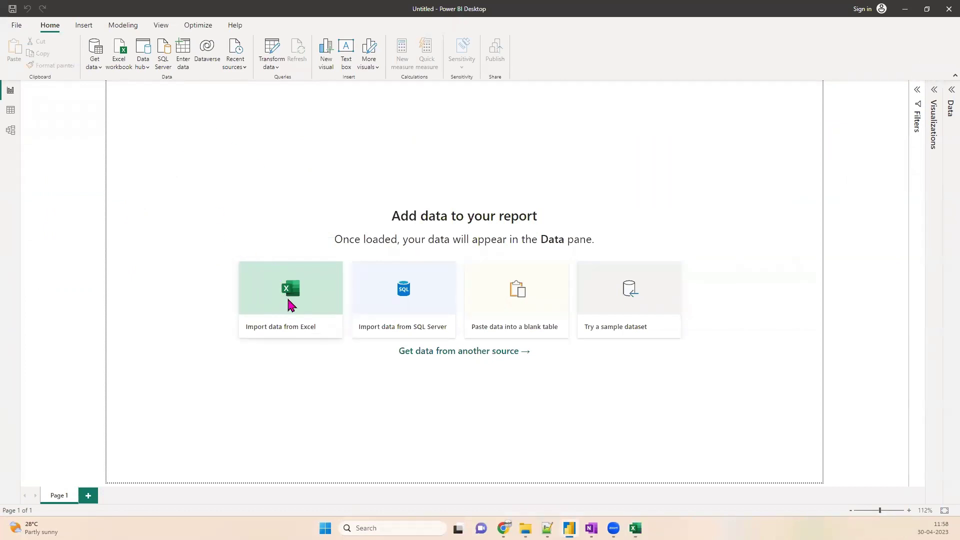
click(172, 86)
click(392, 253)
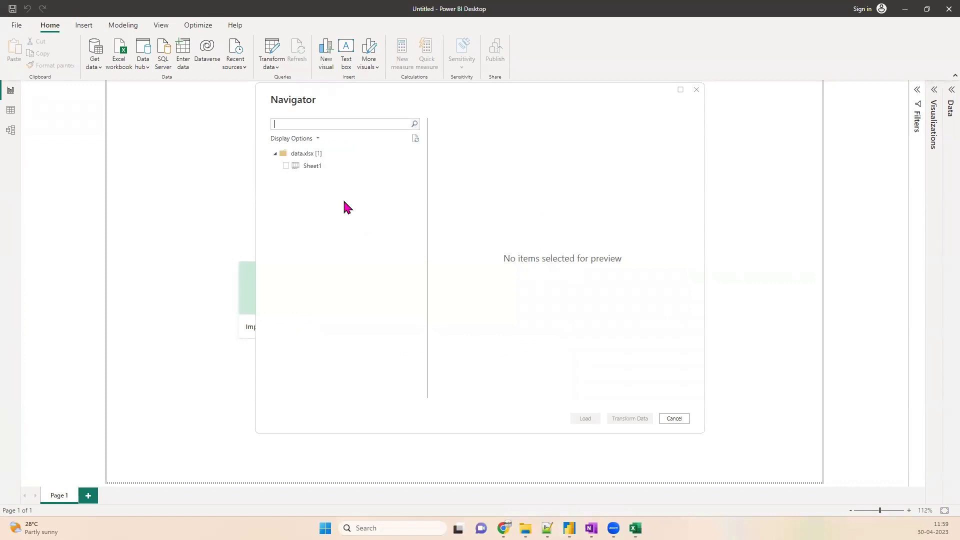
click(287, 167)
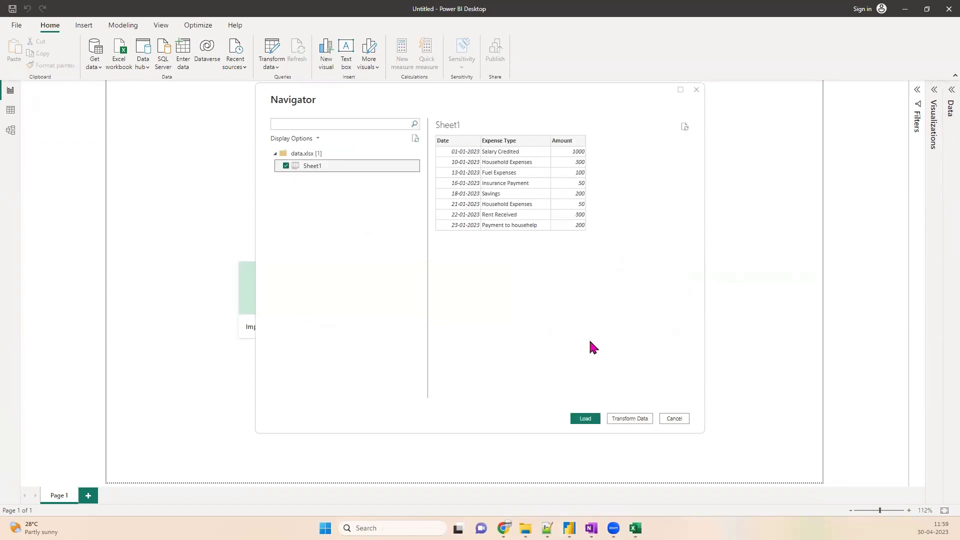
click(586, 419)
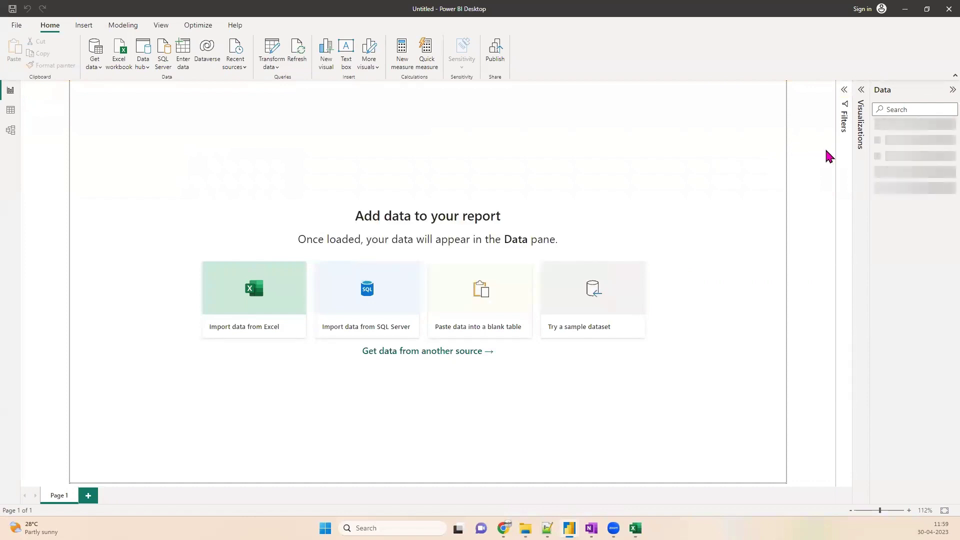
- Expand the loaded Sheet1 table to show its fields and rename the table Expense
click(879, 129)
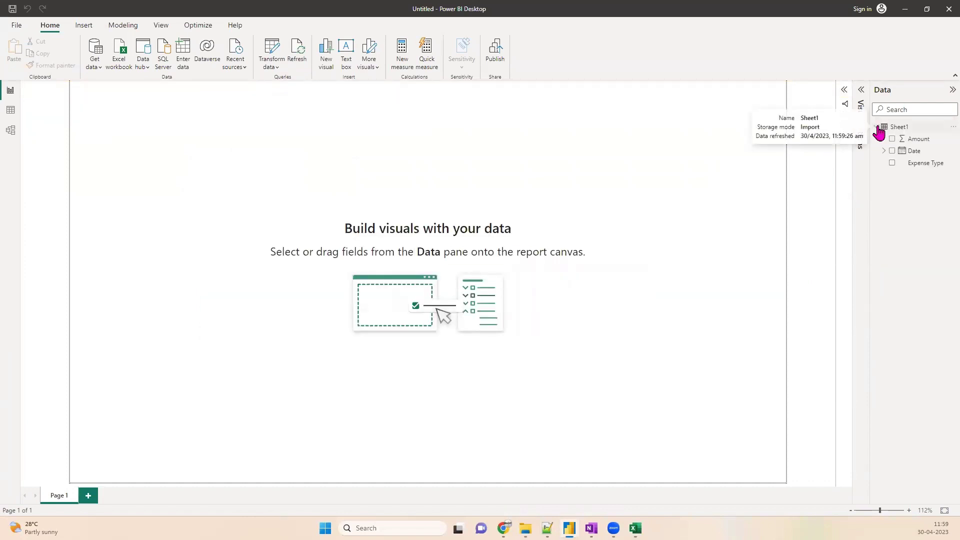
click(947, 128)
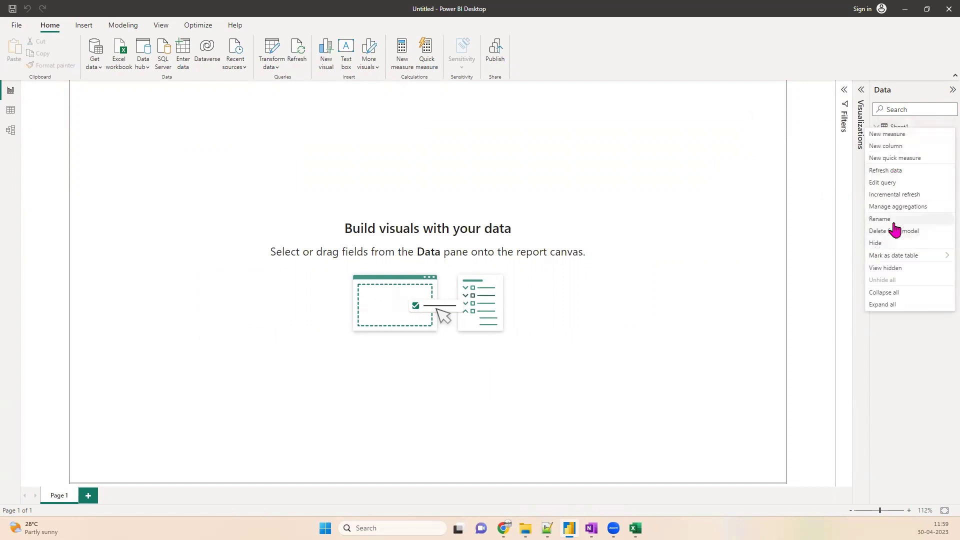
click(880, 219)
text(Expense)
key(BackSpace)
key(BackSpace)
key(BackSpace)
key(BackSpace)
text(ense)
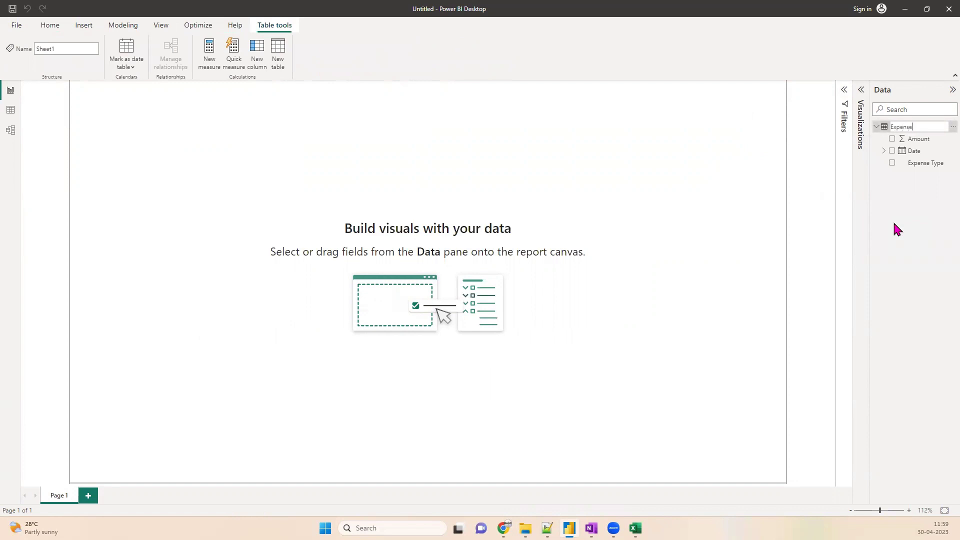
key(Return)
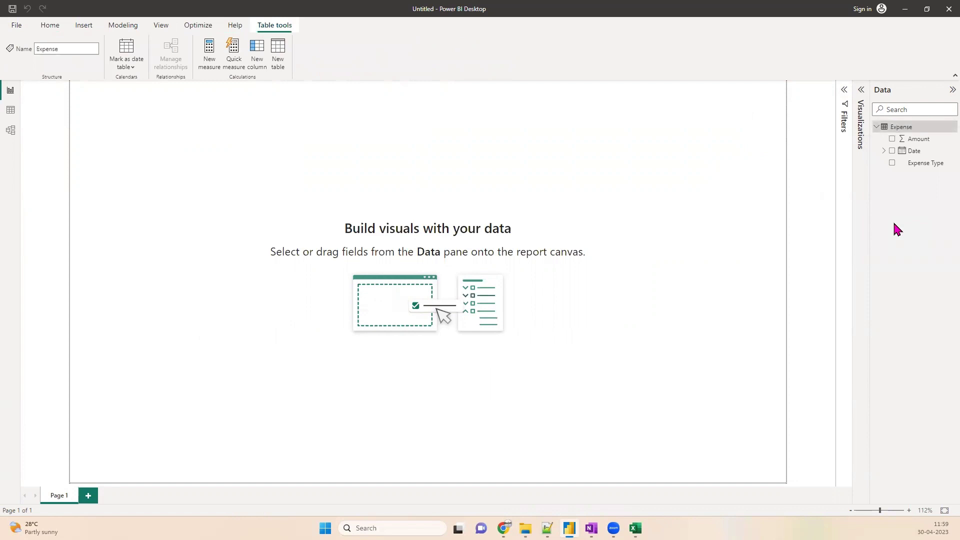
- Insert a waterfall chart on Page 1 and enlarge it to fill the report canvas
click(862, 92)
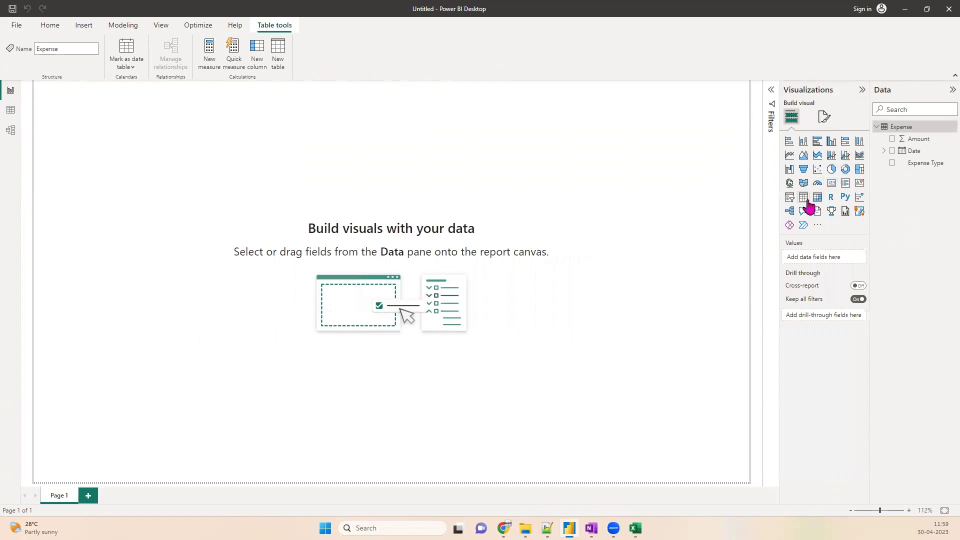
click(790, 172)
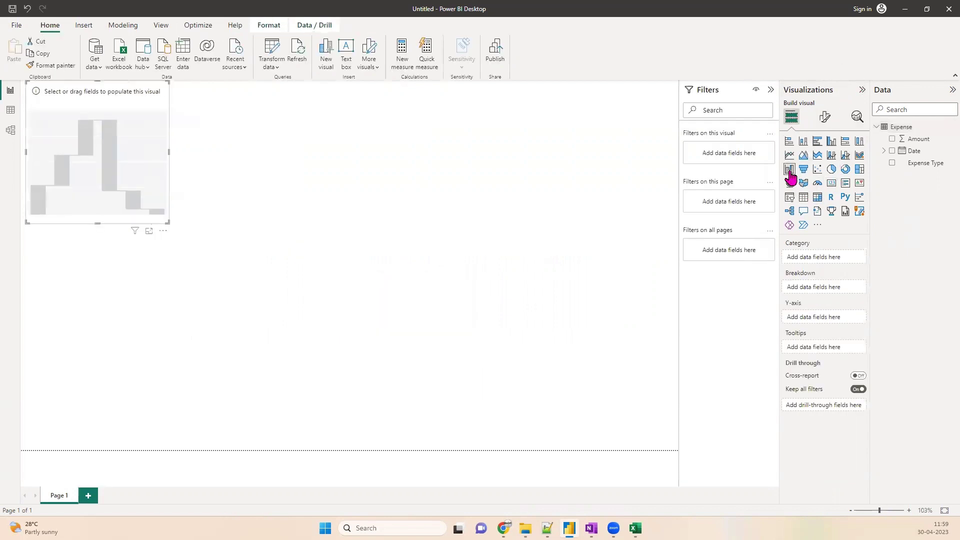
drag(168, 219, 680, 457)
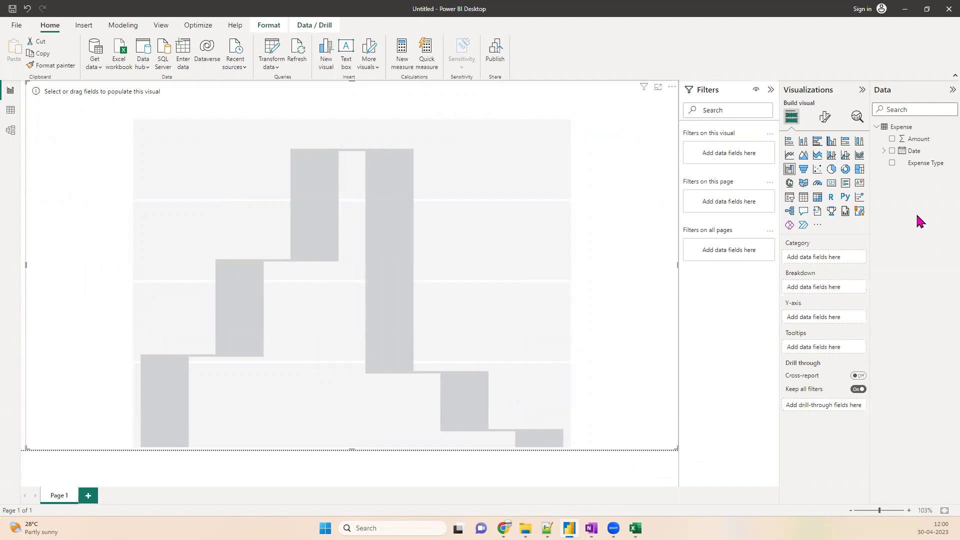
- Assign Expense Type to the waterfall chart's Category and Amount to its Y-axis
drag(909, 164, 815, 268)
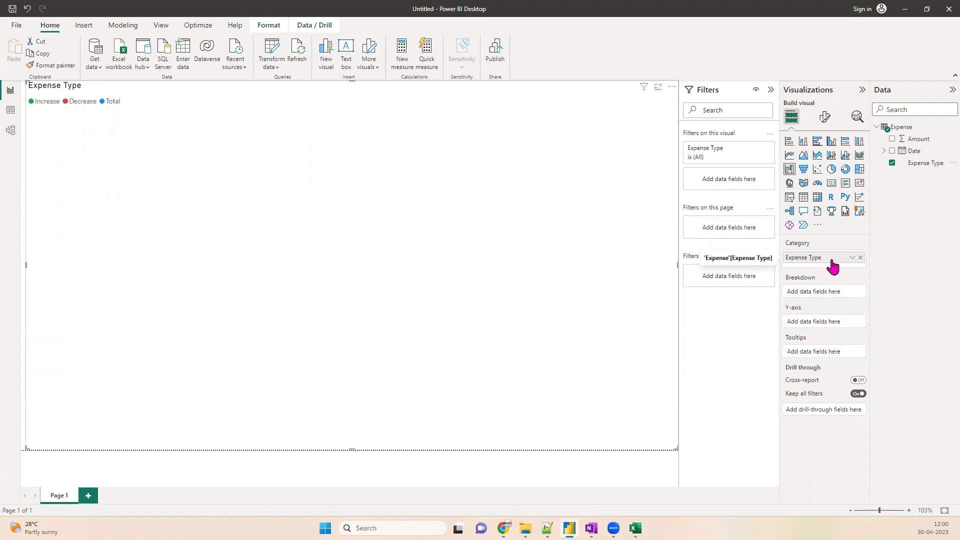
drag(913, 140, 808, 325)
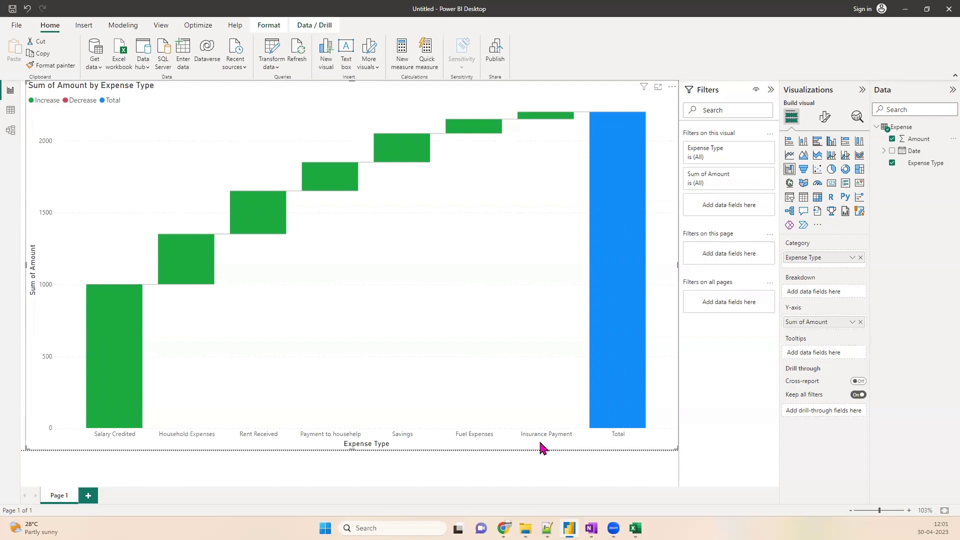
- Check the waterfall chart's total against the sum of Amount cells C2:C9 in the Excel workbook
mouse_move(619, 390)
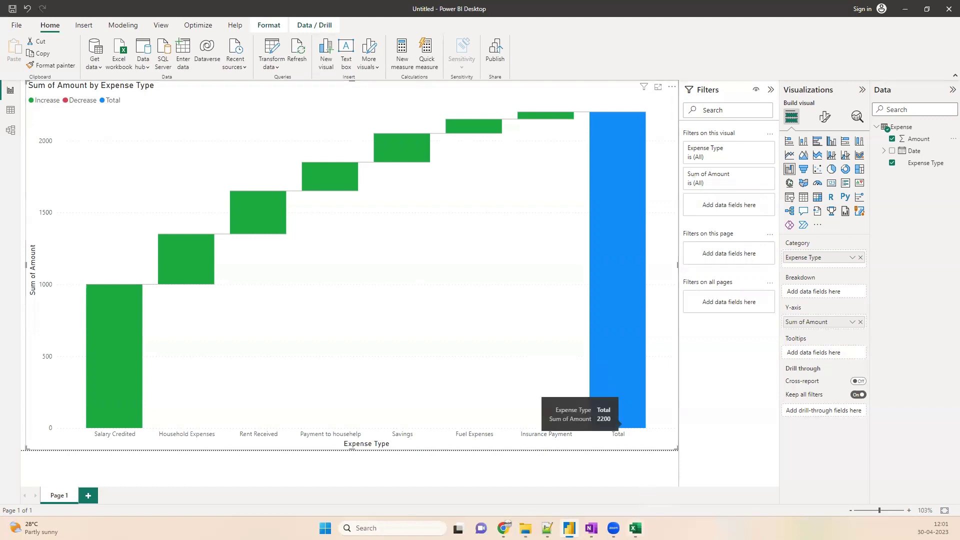
key(alt+Tab)
key(Right)
key(Left)
key(Up)
key(Up)
key(Up)
key(Up)
key(Up)
key(Up)
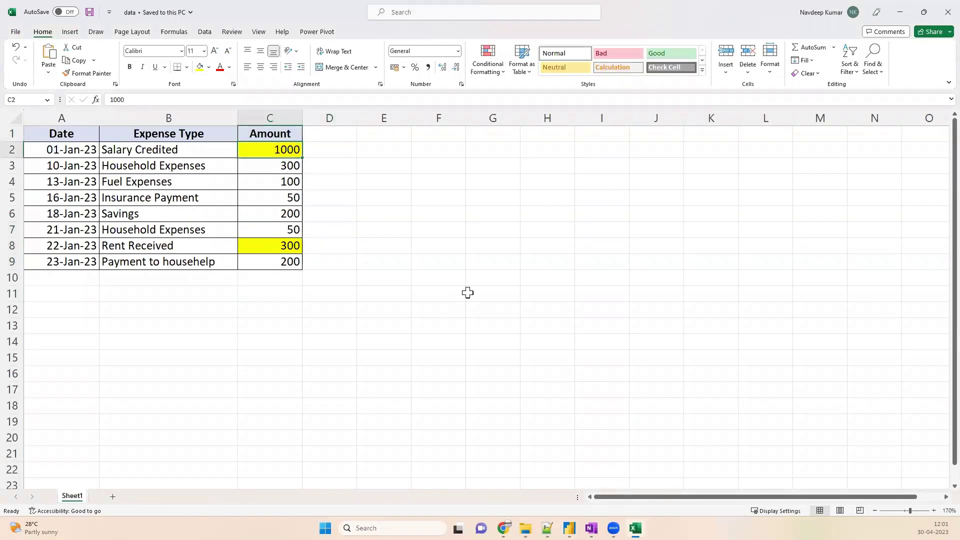
key(ctrl+shift+Down)
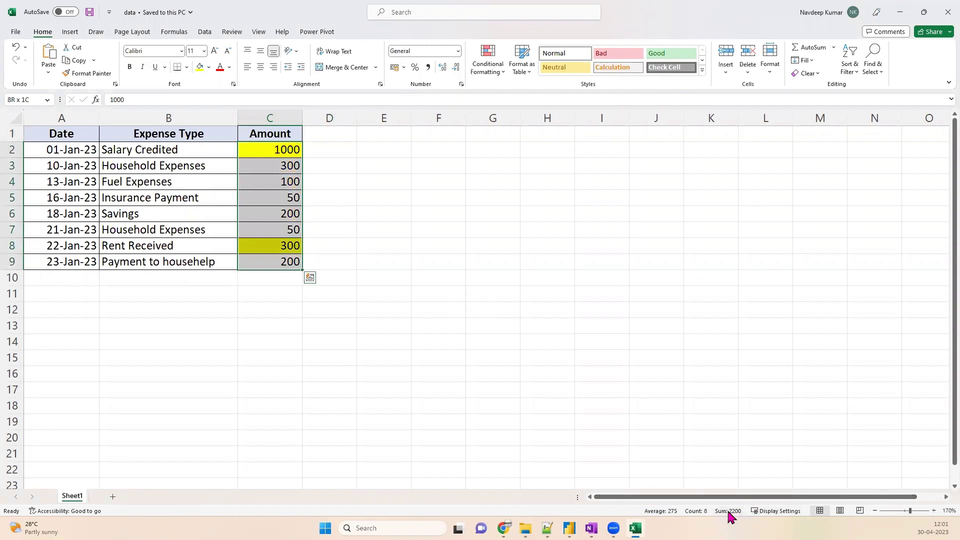
key(alt+Tab)
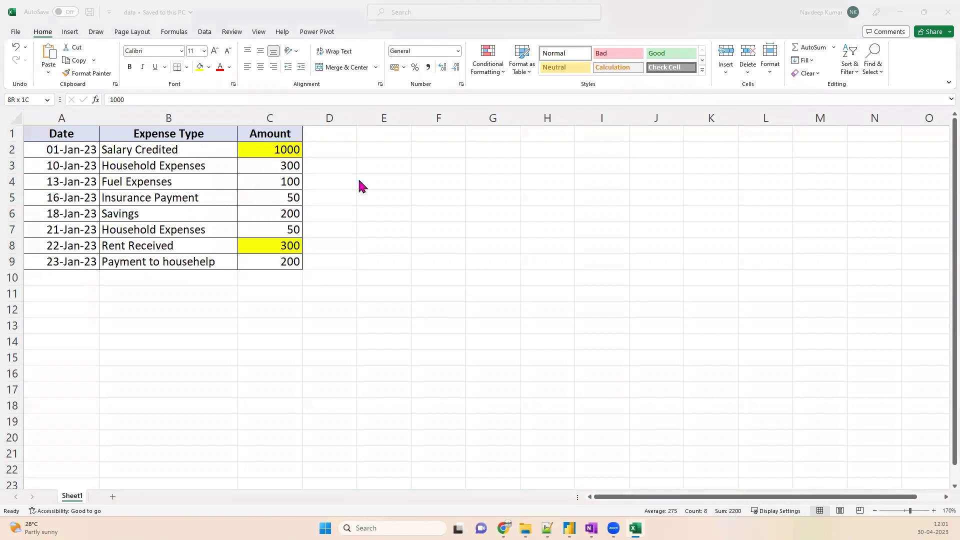
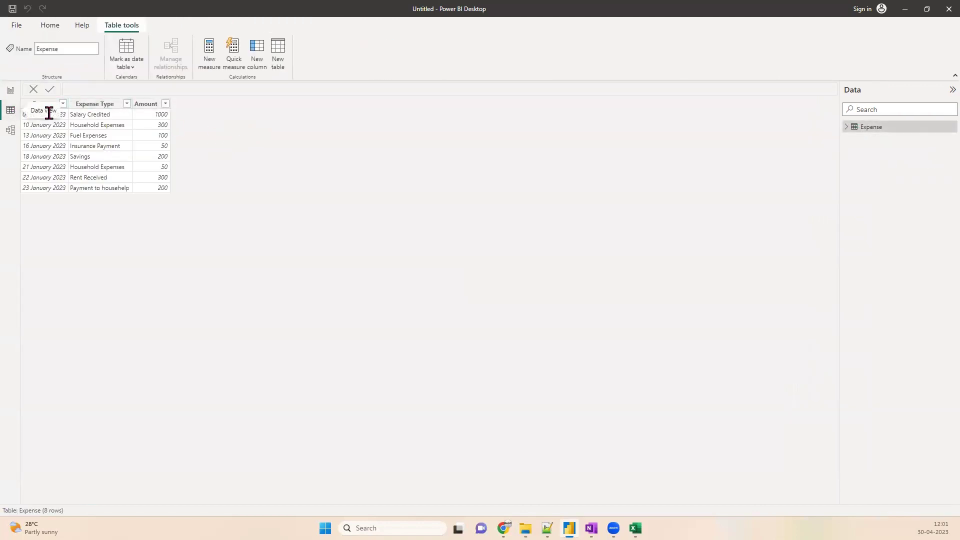
- Add a calculated column named calc_expense to the Expense table
click(260, 65)
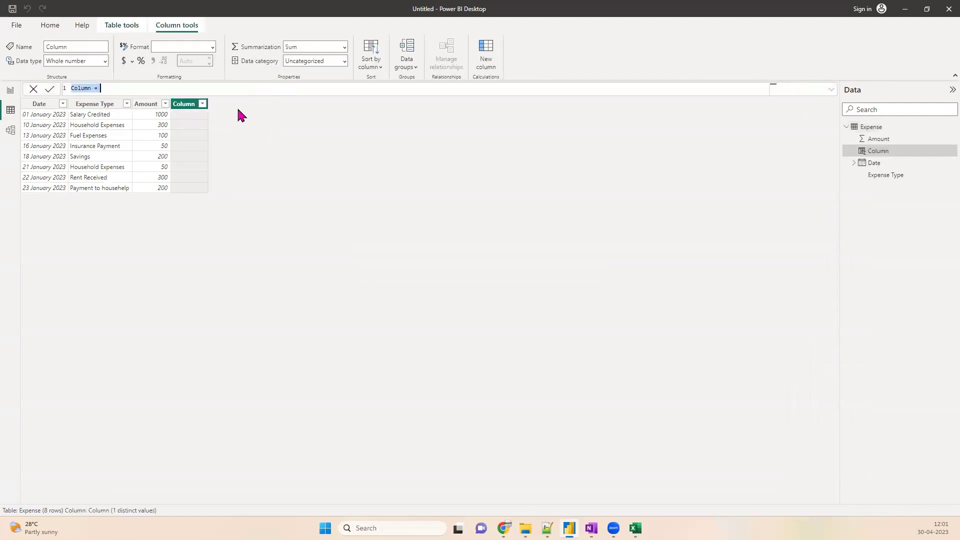
key(BackSpace)
text(e)
text(alc_expe)
text(nse)
text(=)
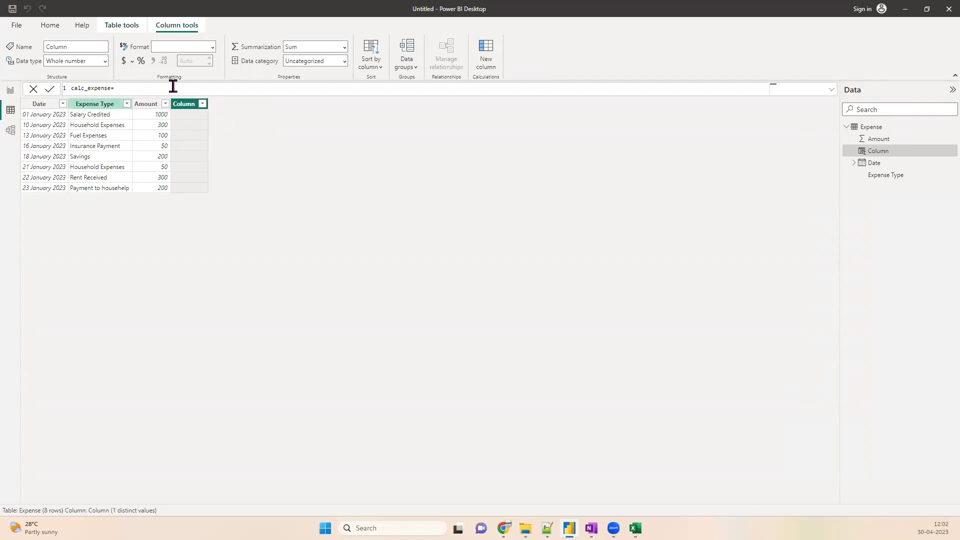
- Begin the calc_expense formula with an IF testing whether Expense[Expense Type] equals "Salary Credited", followed by the OR operator ||
text(if()
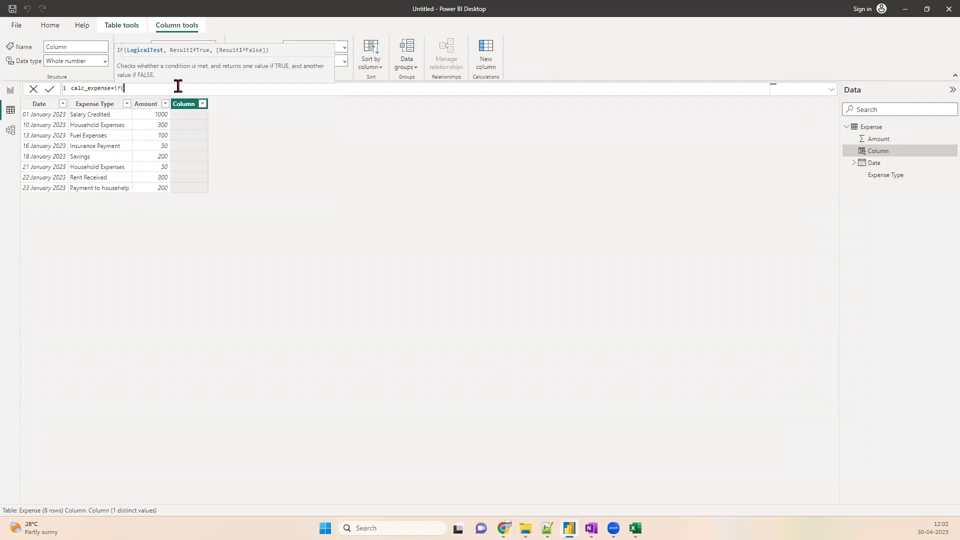
text(expe)
key(Down)
key(Down)
key(Down)
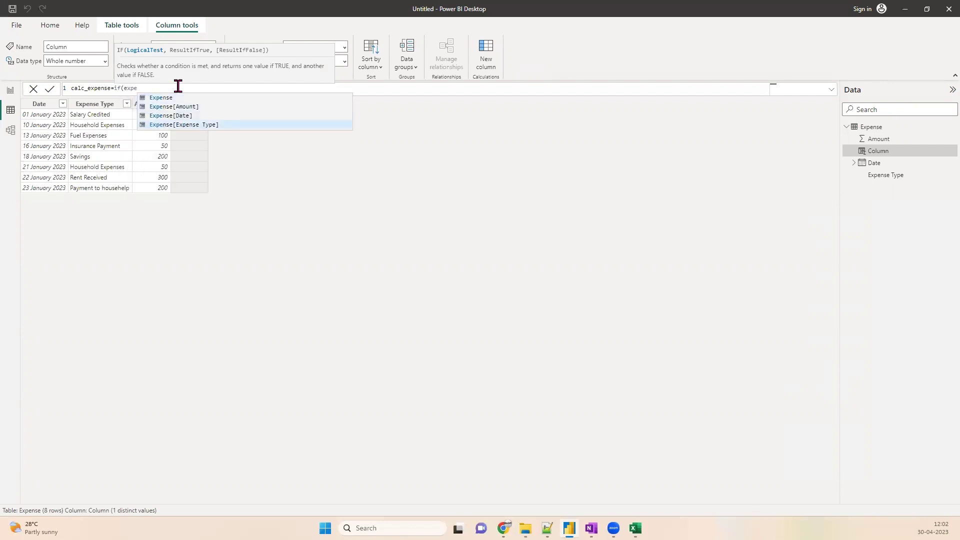
key(Tab)
text(=")
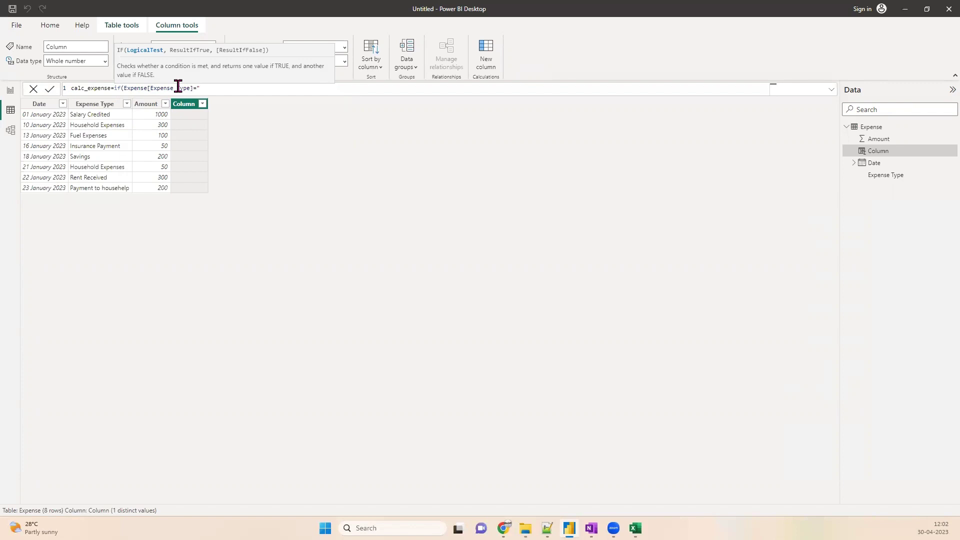
text(Salary Credited" ||)
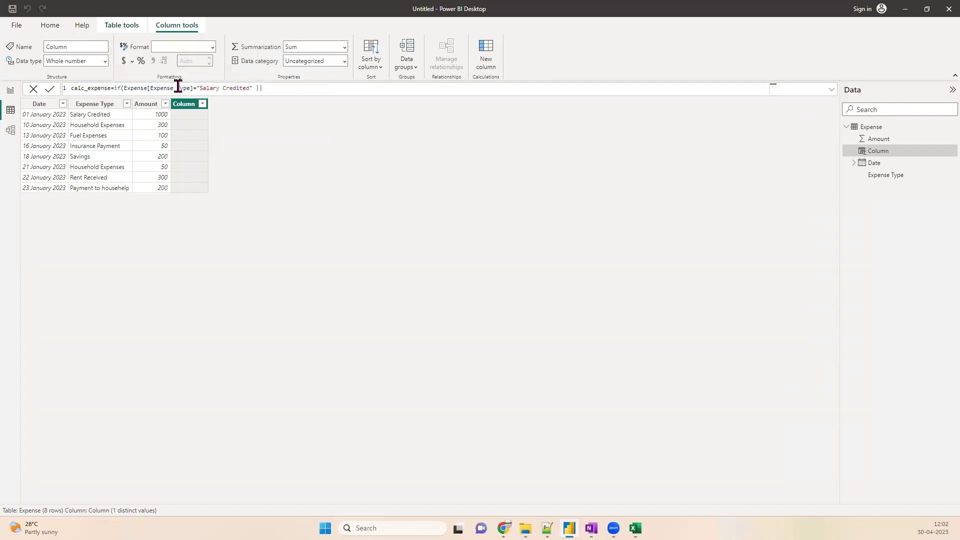
- Add Expense[Expense Type]="Rent Received" as the alternative condition in the IF test
text( Expe)
key(Down)
key(Down)
key(Down)
key(Tab)
text(="Rent Received"))
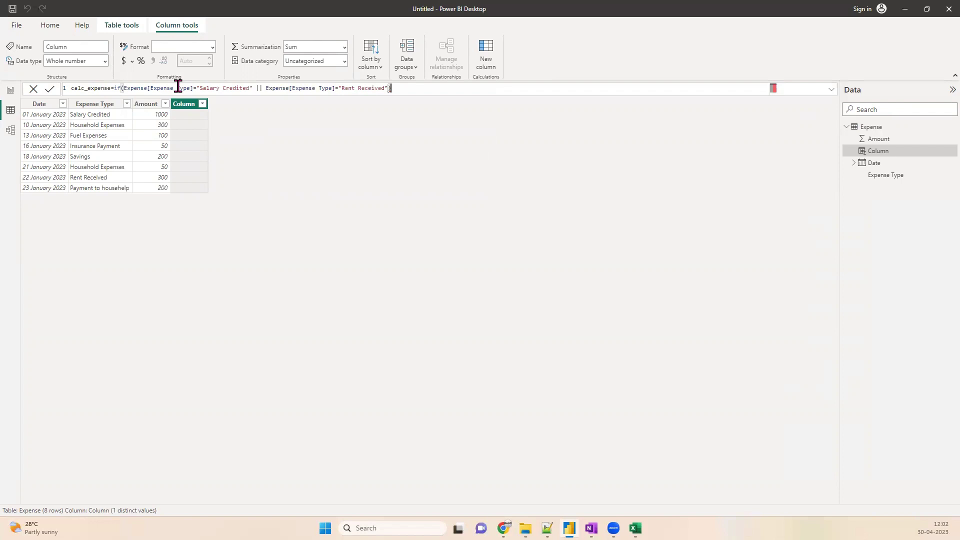
key(BackSpace)
- Return Expense[Amount] when the IF test is true and -Expense[Amount] otherwise, and commit the column formula
text(,am)
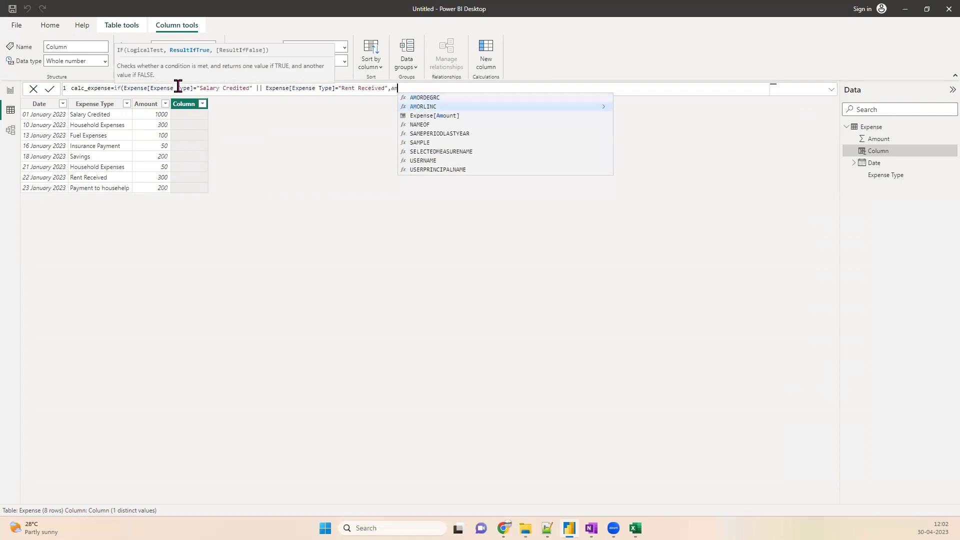
key(Down)
key(Tab)
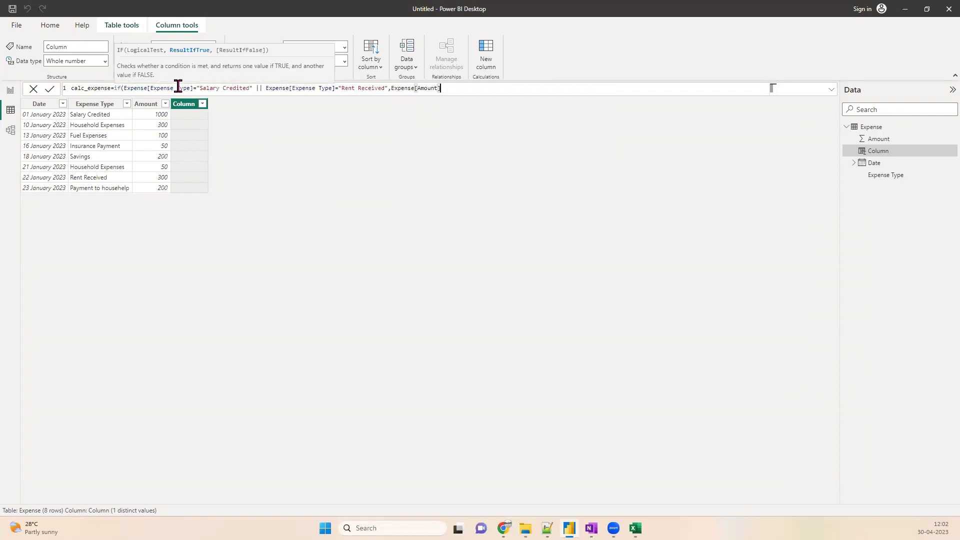
text(,-)
text(am)
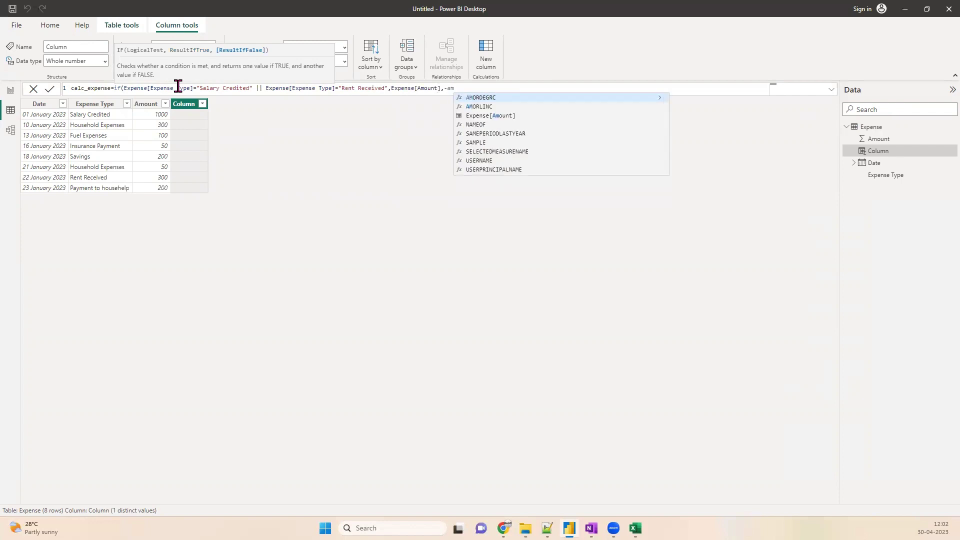
key(Tab)
text())
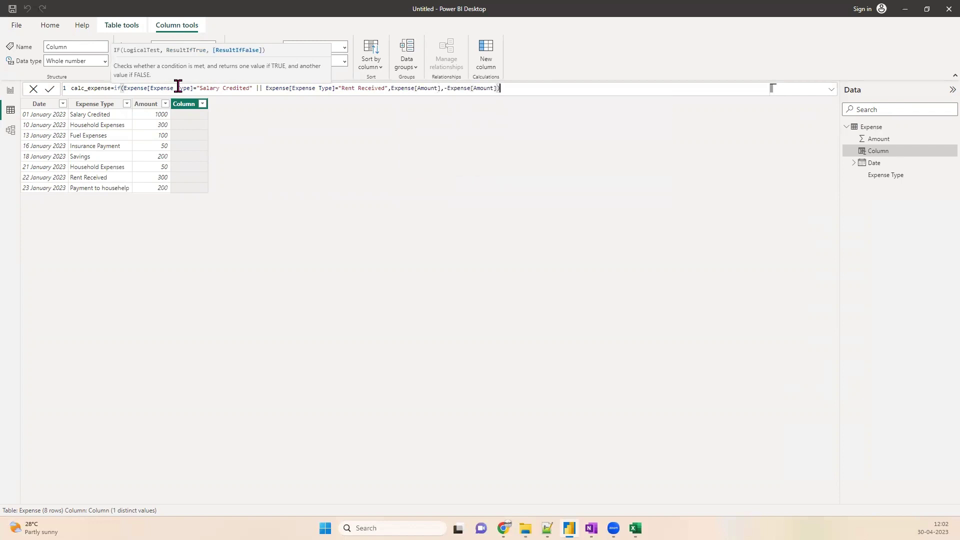
click(50, 89)
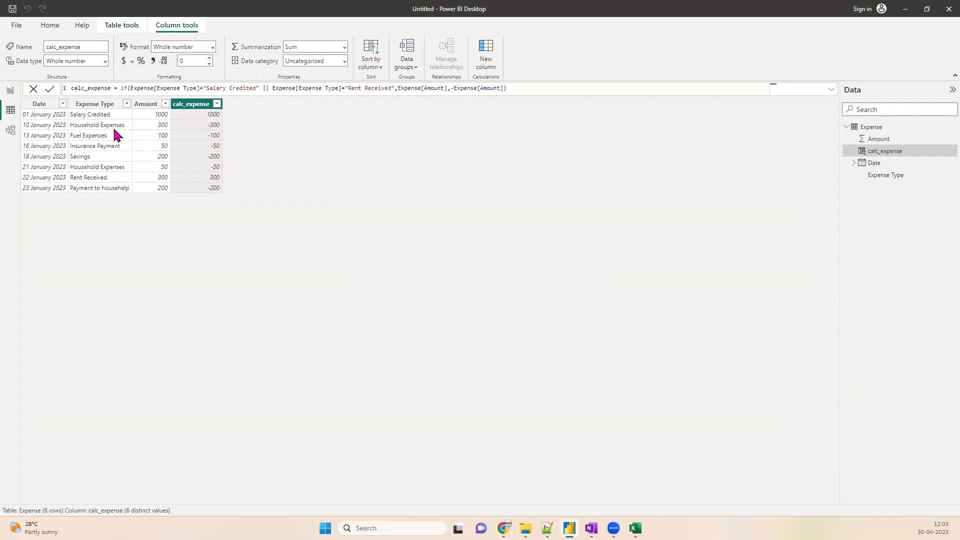
- Narrow the waterfall chart on the report page and place a copy beside it, aligned with its upper edge
click(10, 91)
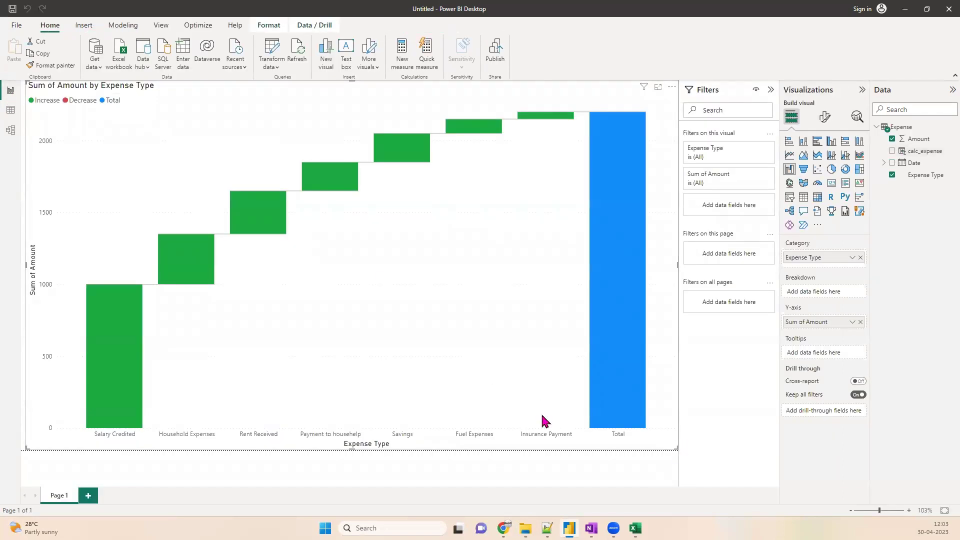
drag(545, 421, 264, 433)
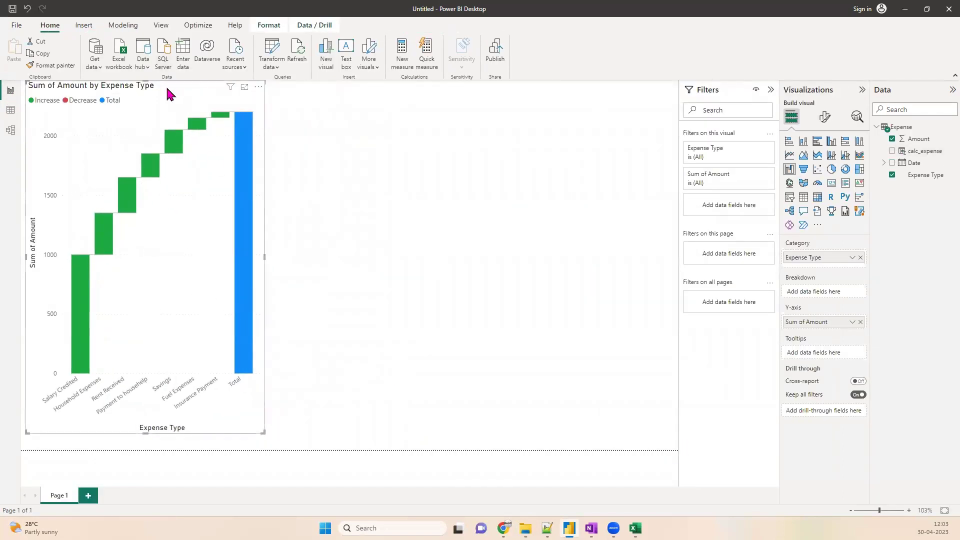
key(ctrl+c)
key(ctrl+v)
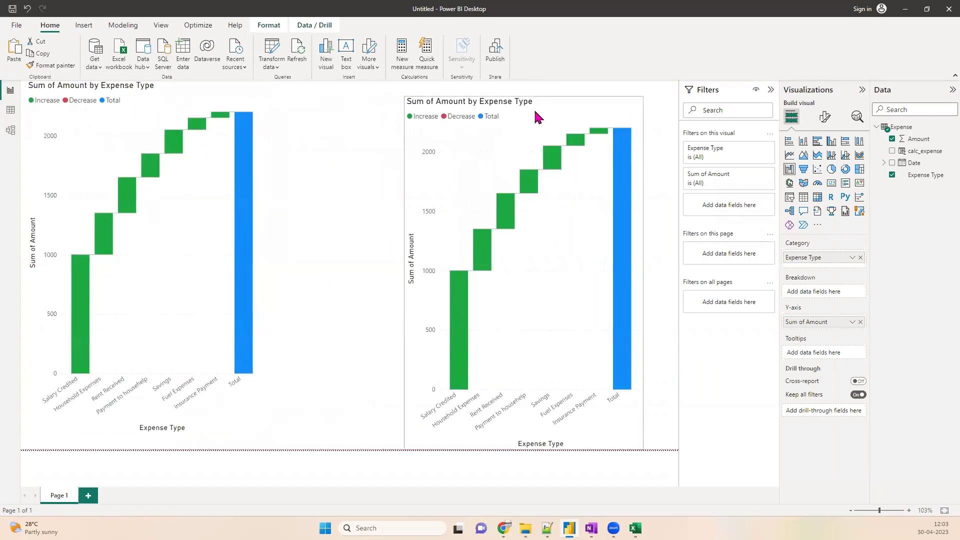
drag(538, 118, 534, 101)
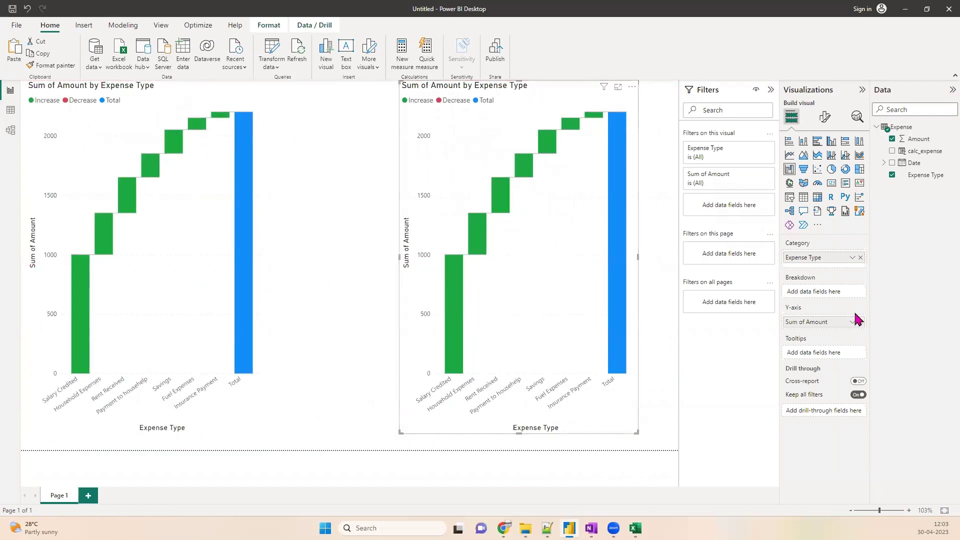
- Replace Amount with calc_expense in the copied waterfall chart and widen the chart toward the original
click(892, 139)
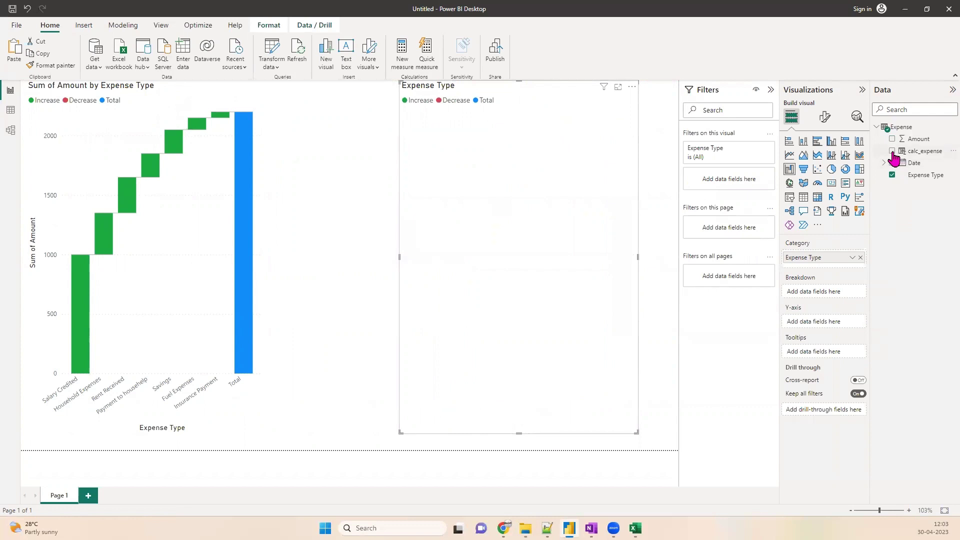
click(893, 151)
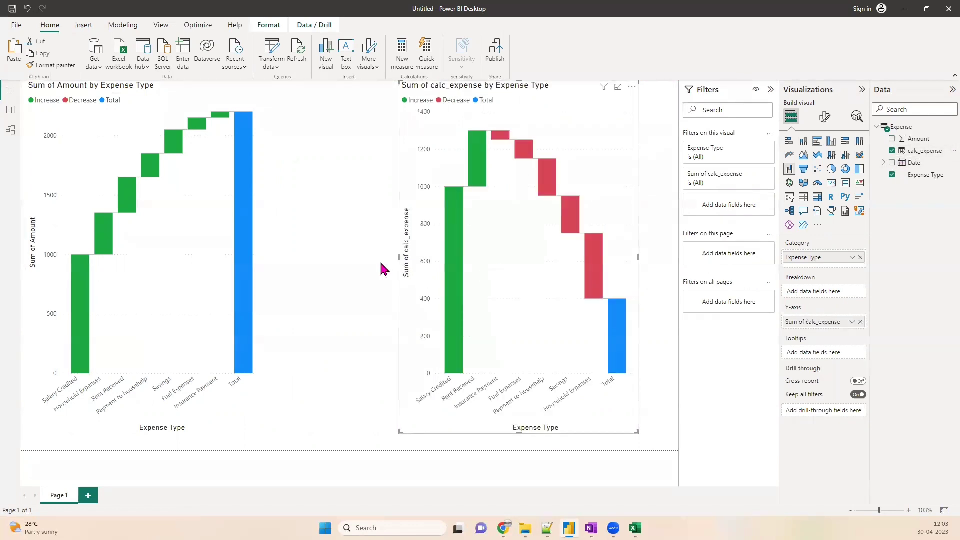
drag(401, 264, 319, 265)
mouse_move(604, 353)
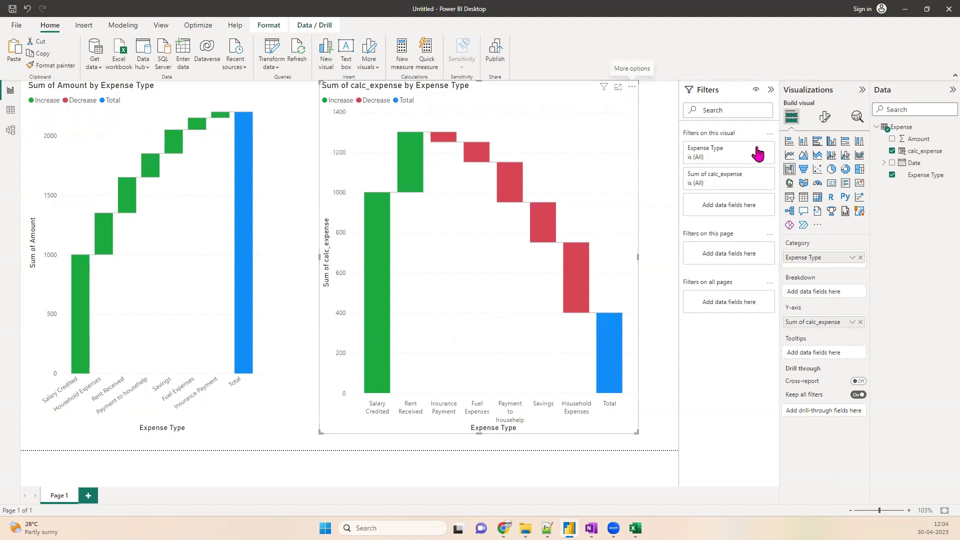
- Add Date to the calc_expense chart's tooltips and sort its axis by Earliest Date in ascending order
drag(906, 163, 811, 353)
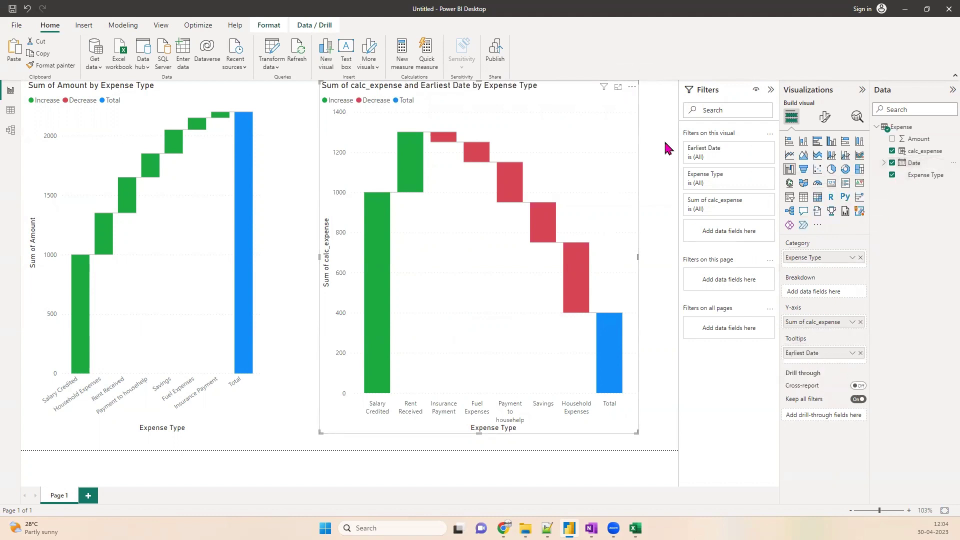
click(632, 88)
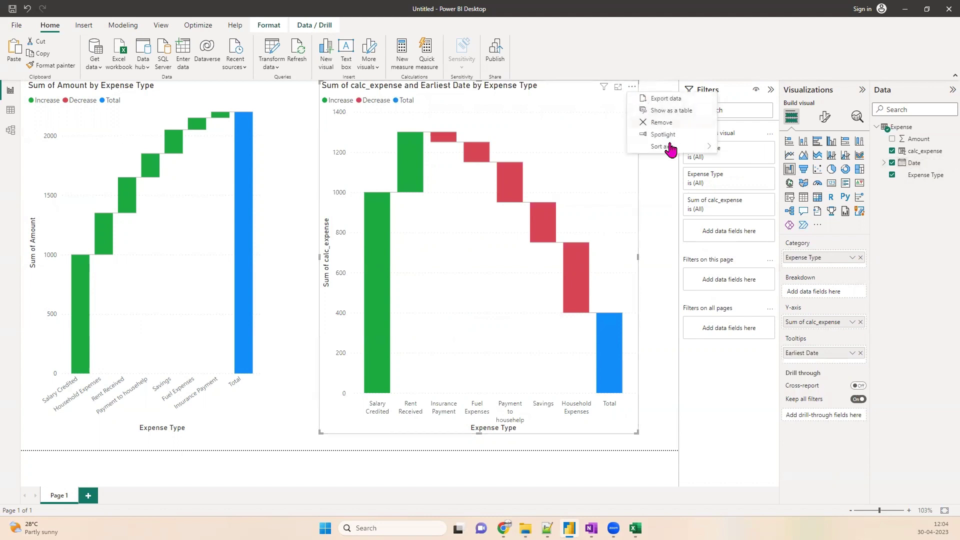
mouse_move(670, 150)
click(745, 173)
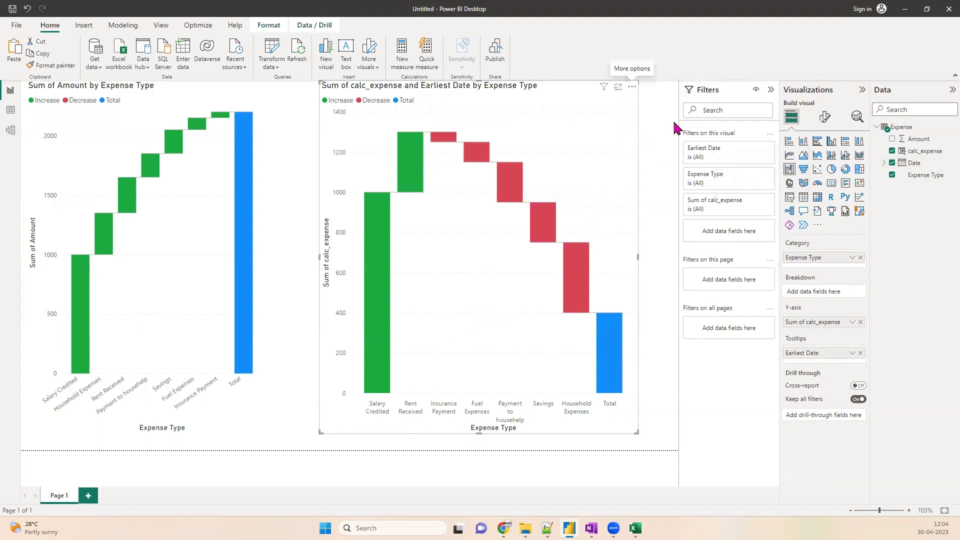
click(632, 87)
mouse_move(675, 148)
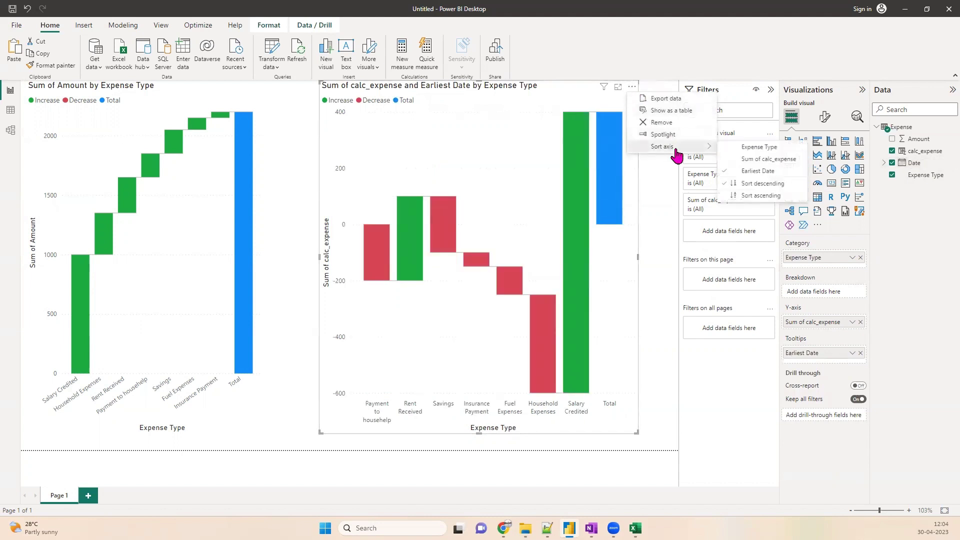
click(761, 195)
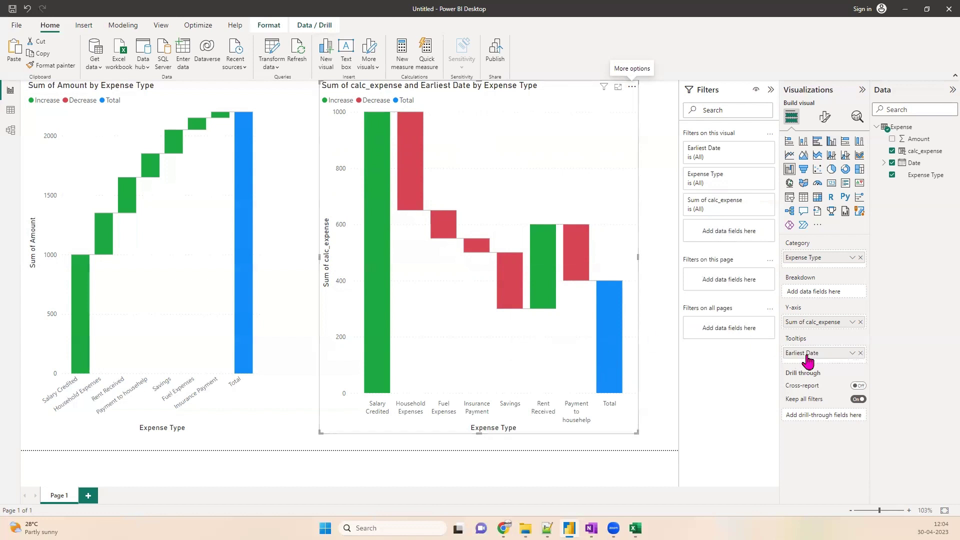
- Turn on data labels for the calc_expense waterfall chart and collapse the Filters pane
click(825, 119)
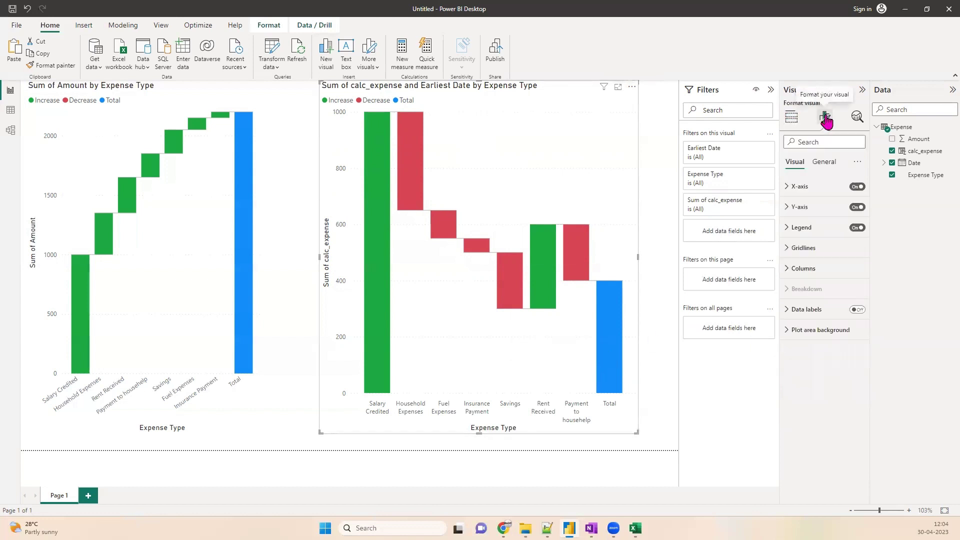
click(770, 91)
click(857, 313)
click(857, 309)
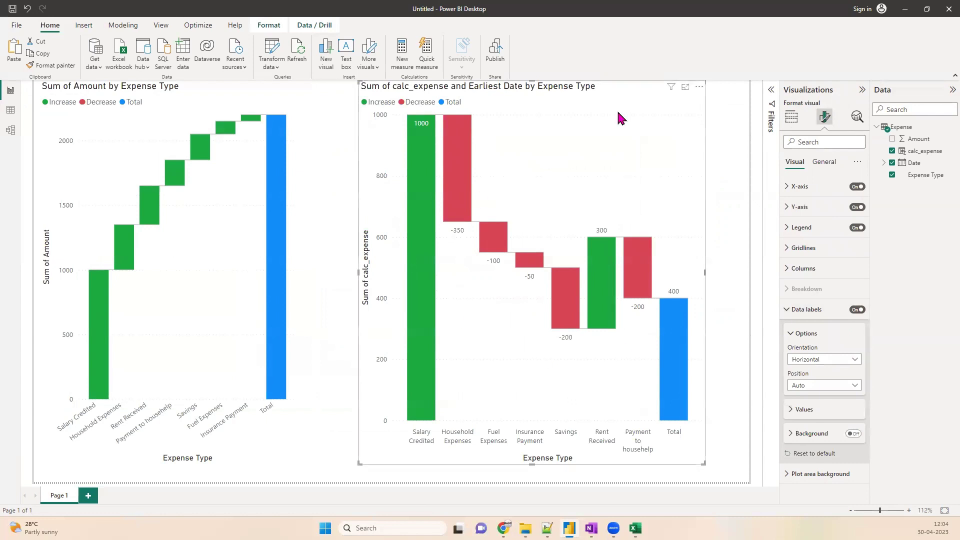
- Change the calc_expense chart's title to "Expense walk of the month"
click(825, 162)
click(795, 207)
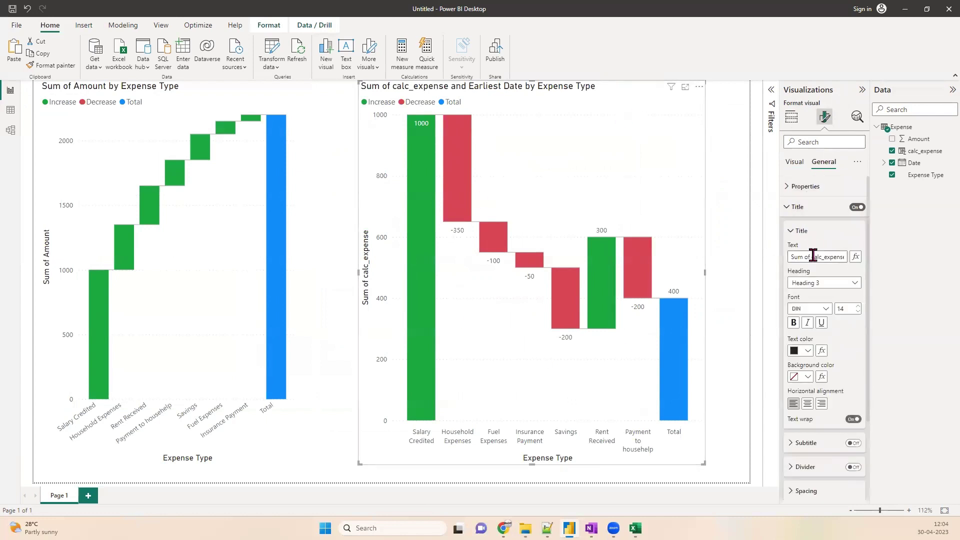
triple_click(814, 256)
text(Rp)
key(BackSpace)
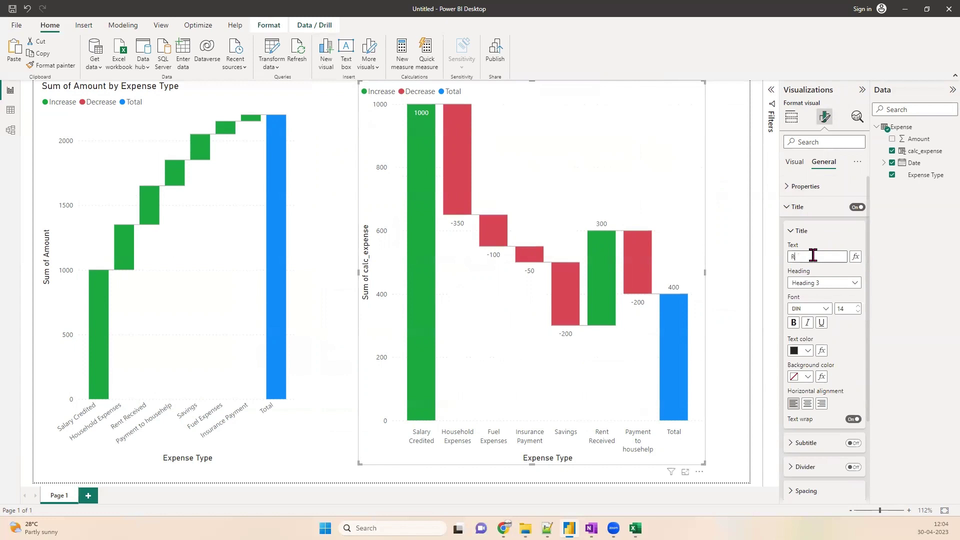
text(Expense)
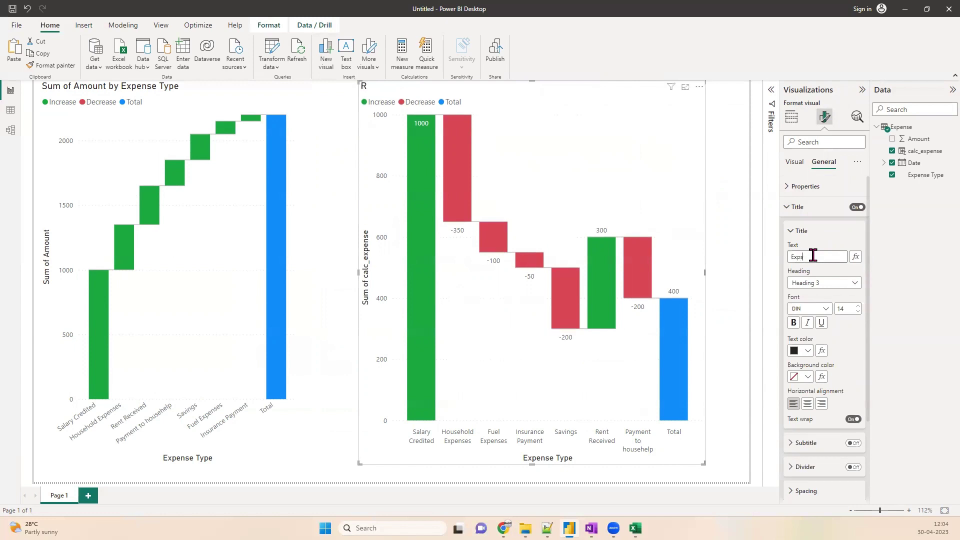
text( wat)
text(k of the m)
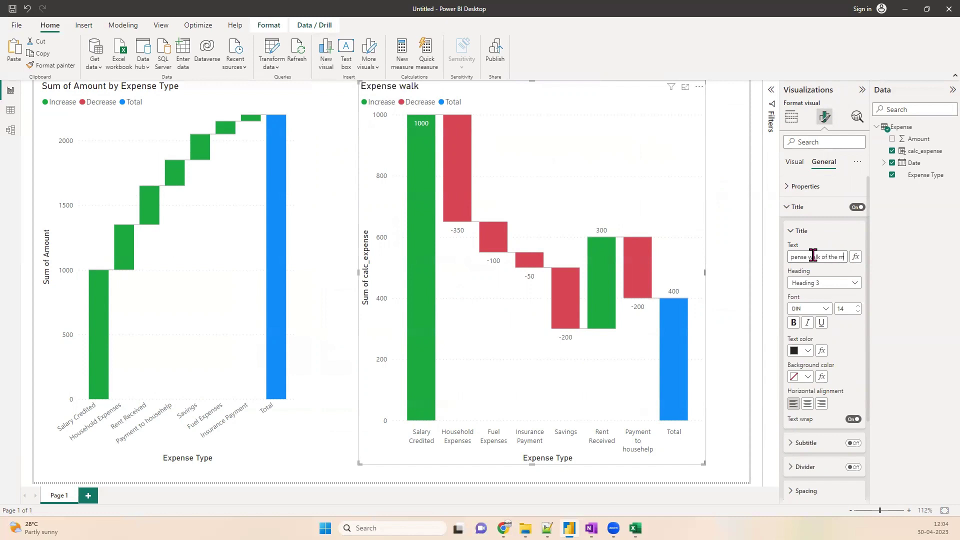
text(onth)
- Collapse the Visualizations and Data panes and deselect the chart to leave the report canvas unobstructed
click(867, 96)
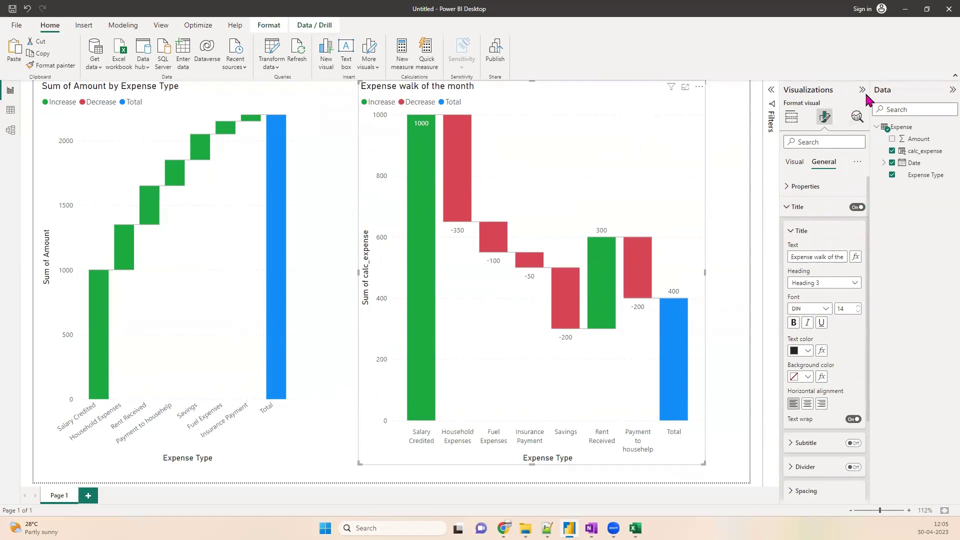
click(861, 90)
click(952, 90)
click(856, 173)
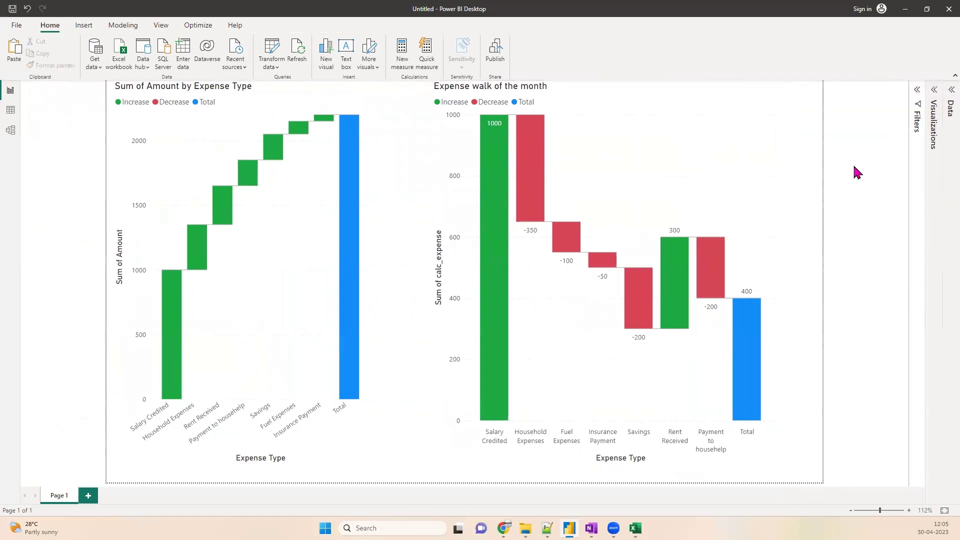